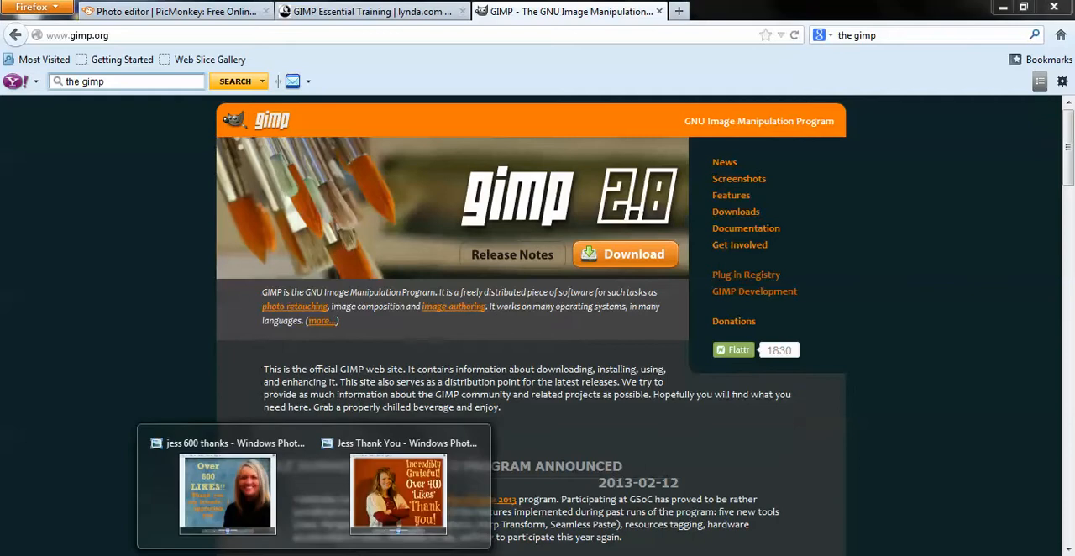
View the two finished thank-you images, the 400 likes one and the 600 likes one, and minimize both.
mouse_move(388, 509)
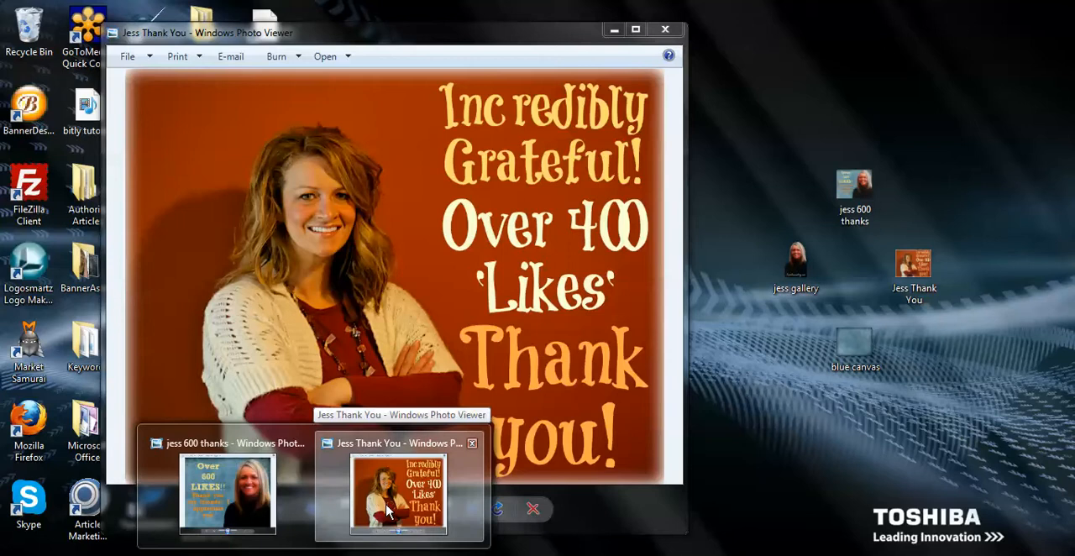
left_click(388, 509)
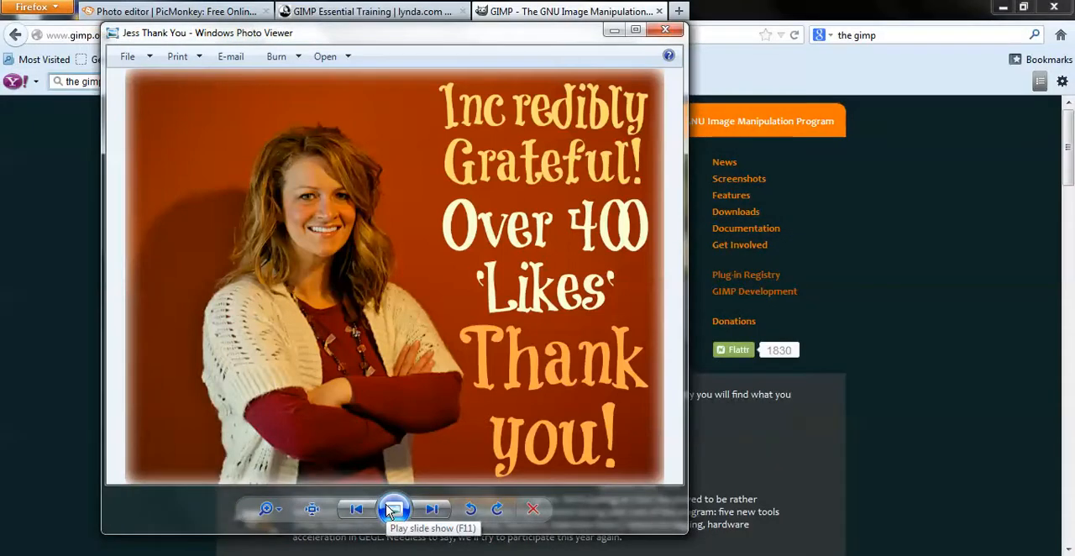
mouse_move(314, 555)
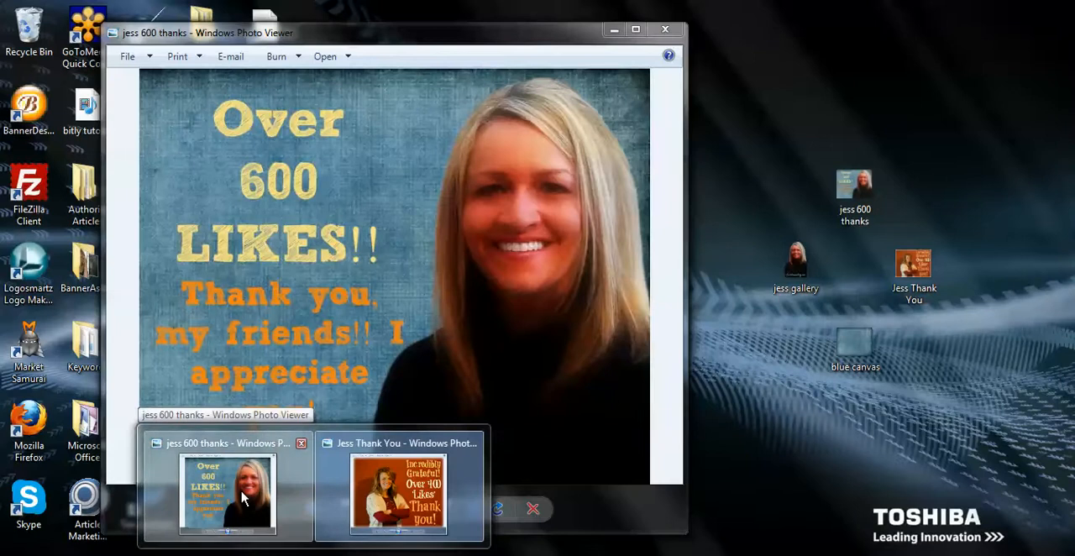
left_click(241, 490)
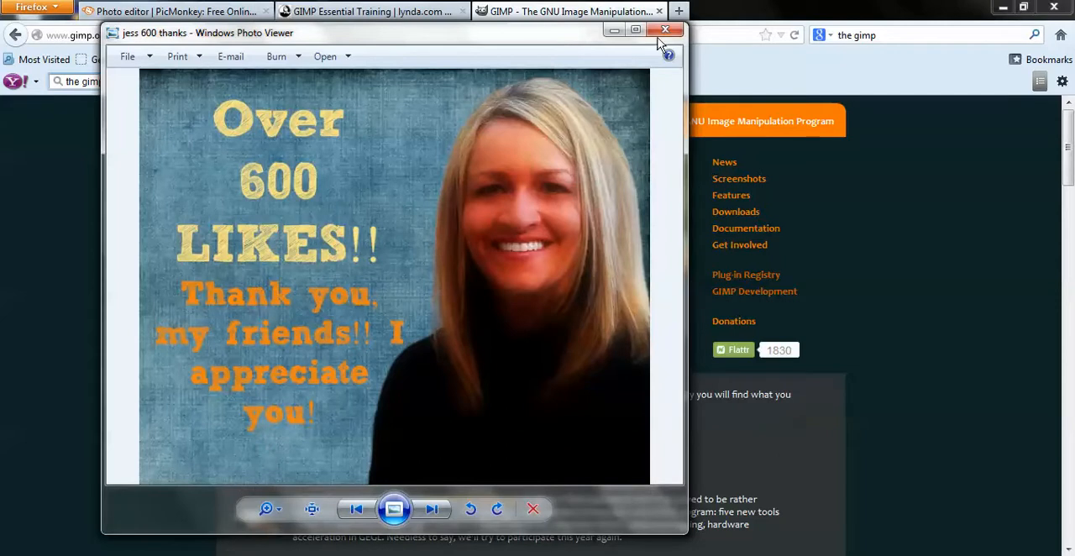
left_click(615, 30)
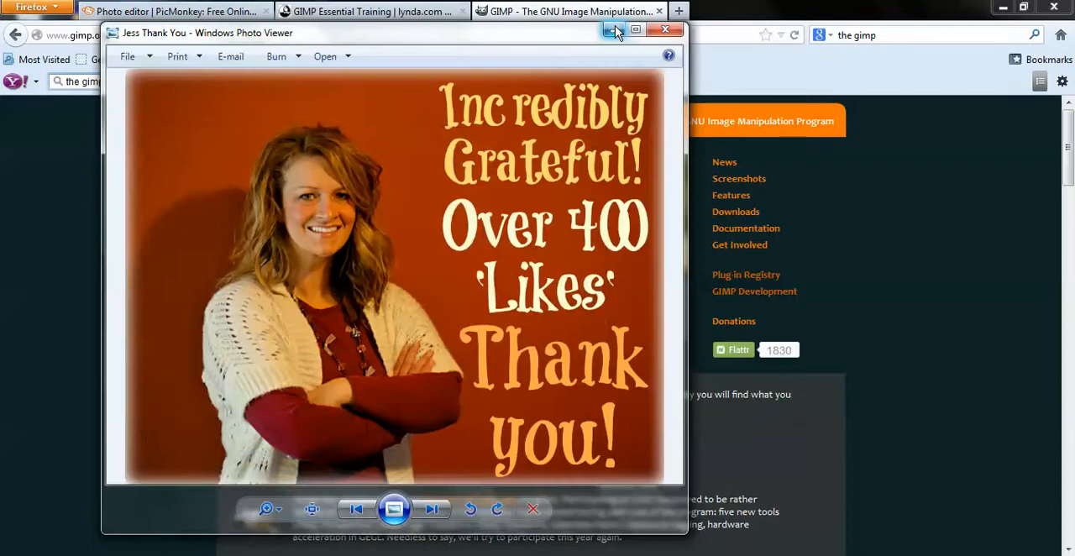
left_click(616, 31)
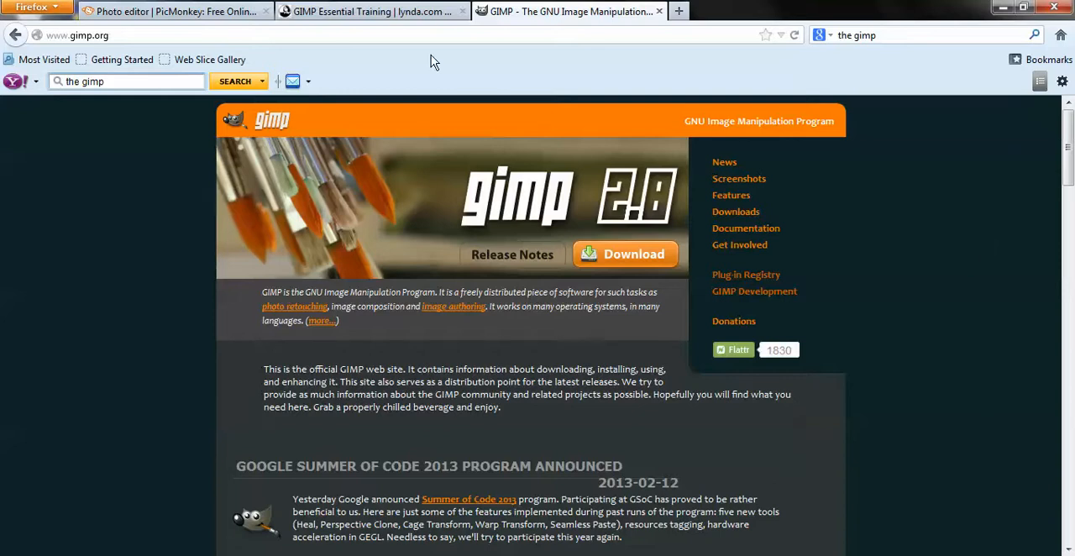
Look over the GIMP Essential Training course page on lynda.com and return to the gimp.org page.
left_click(382, 12)
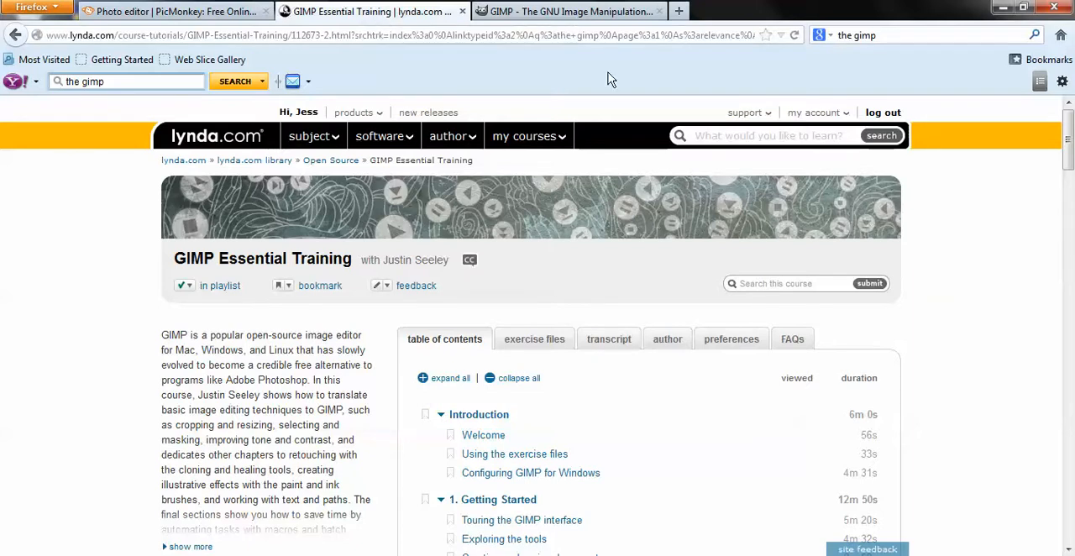
mouse_move(1069, 137)
left_mouse_down()
mouse_move(1070, 362)
mouse_move(1069, 118)
left_mouse_up()
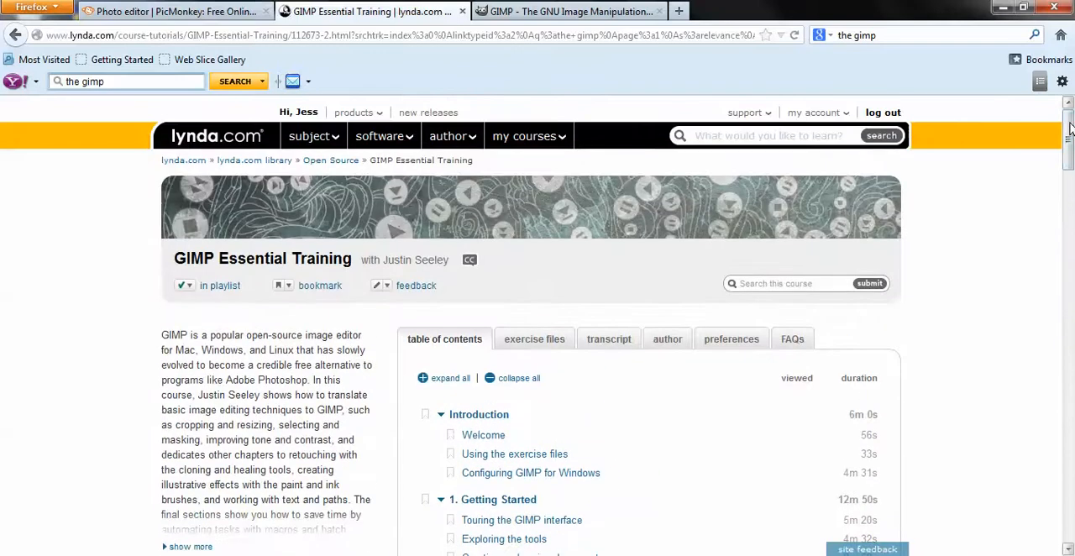
left_click(564, 18)
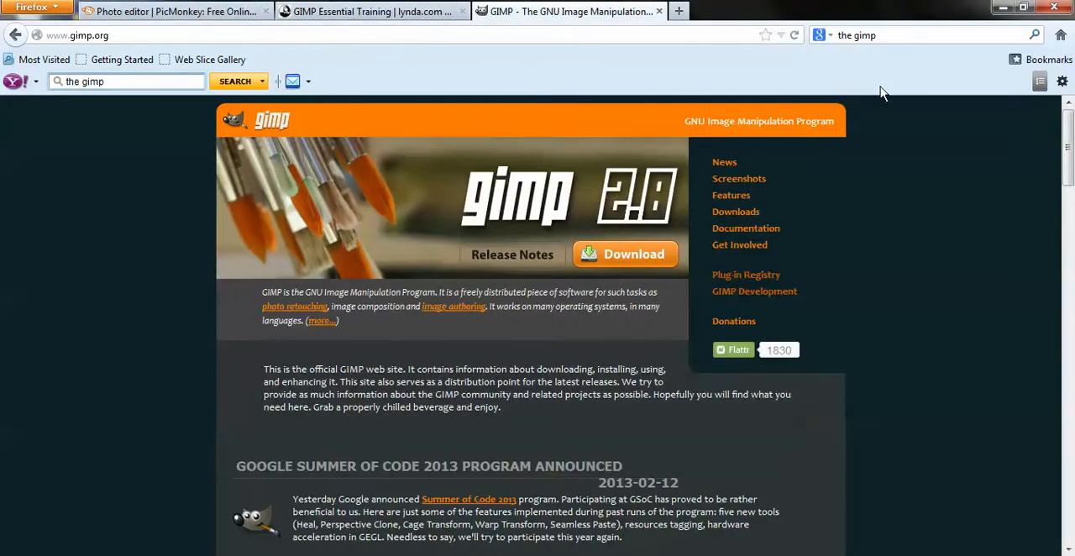
Switch to GIMP and open blue canvas.jpg from the Desktop as the background image.
left_click(1003, 8)
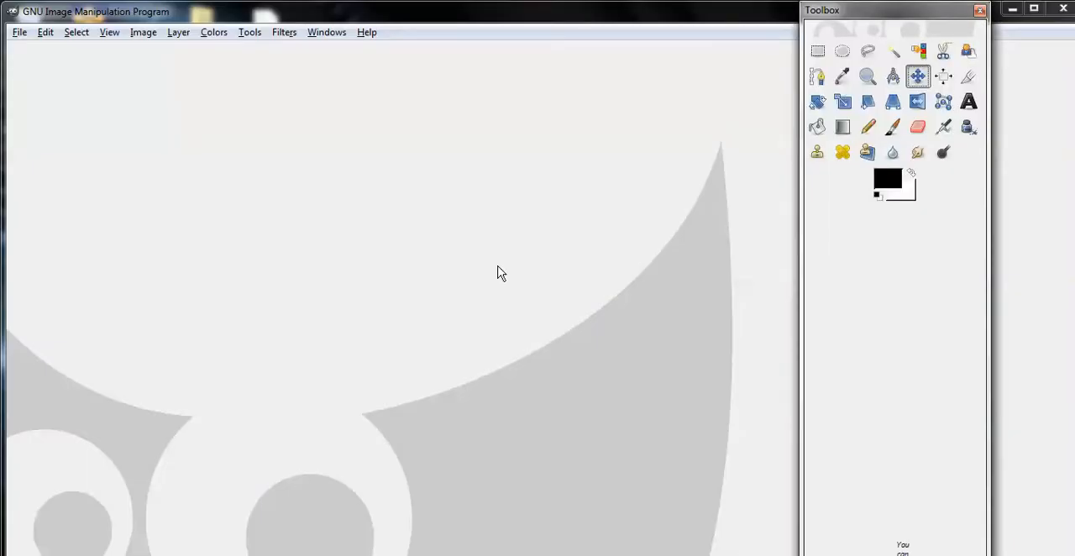
left_click(19, 35)
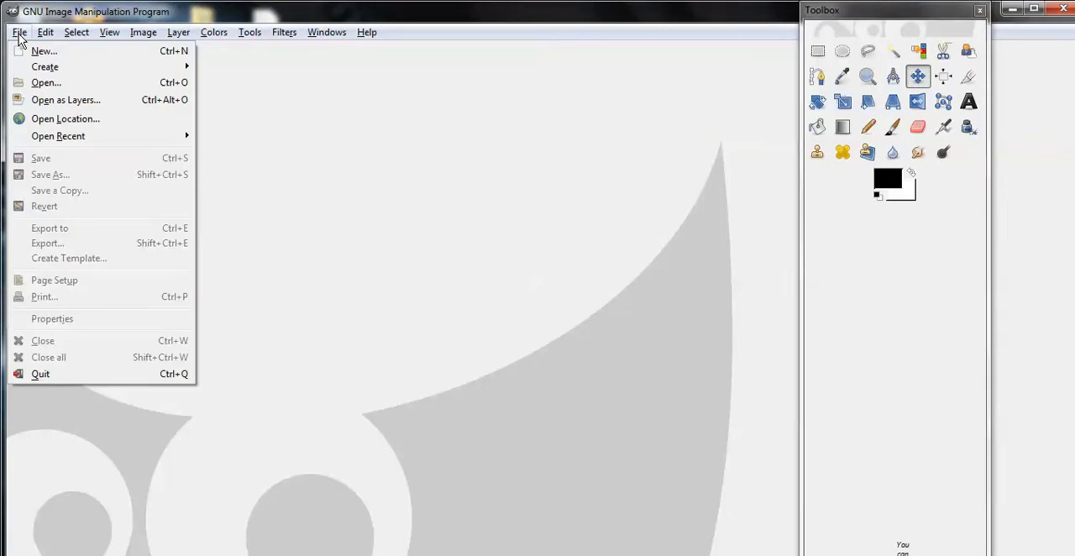
left_click(48, 89)
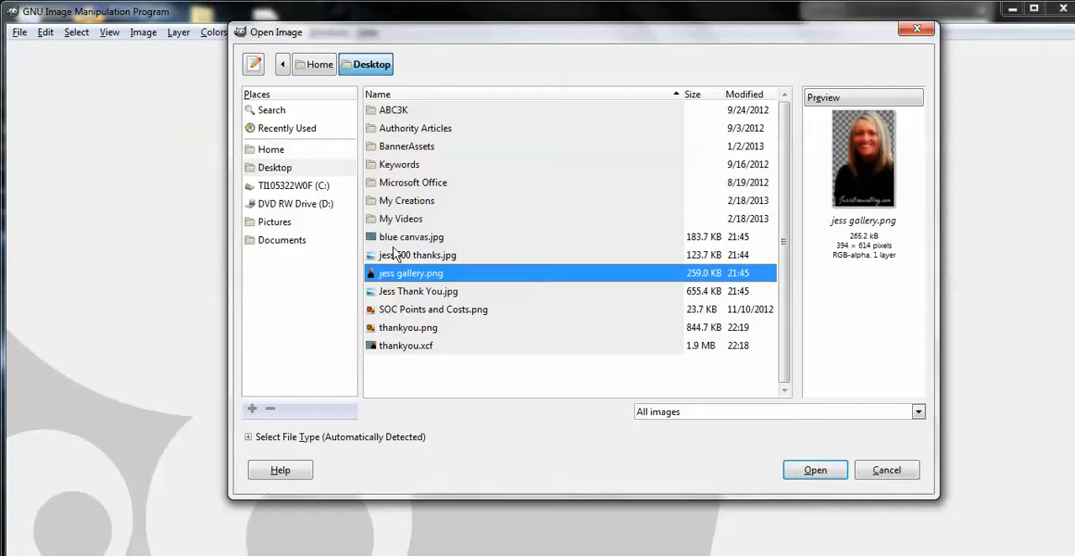
left_click(413, 244)
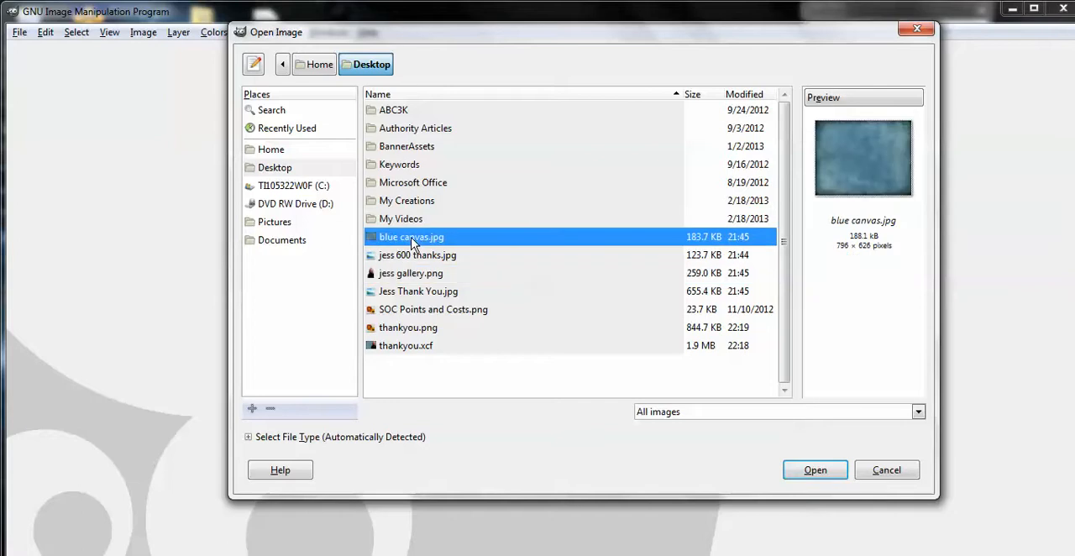
left_click(815, 471)
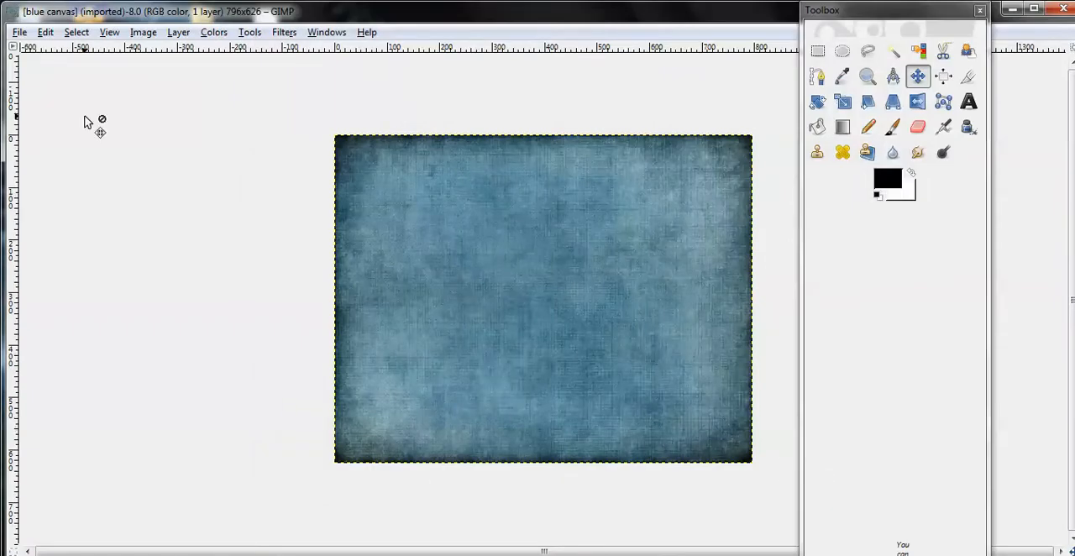
Open the gallery portrait PNG from the Desktop as a new layer and move it to the right edge of the blue canvas.
left_click(19, 34)
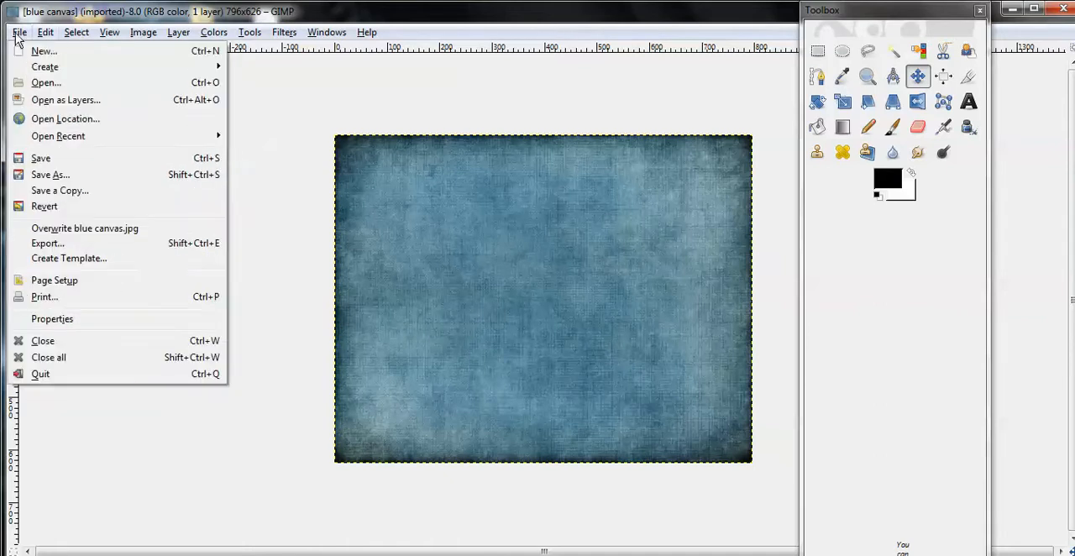
left_click(42, 101)
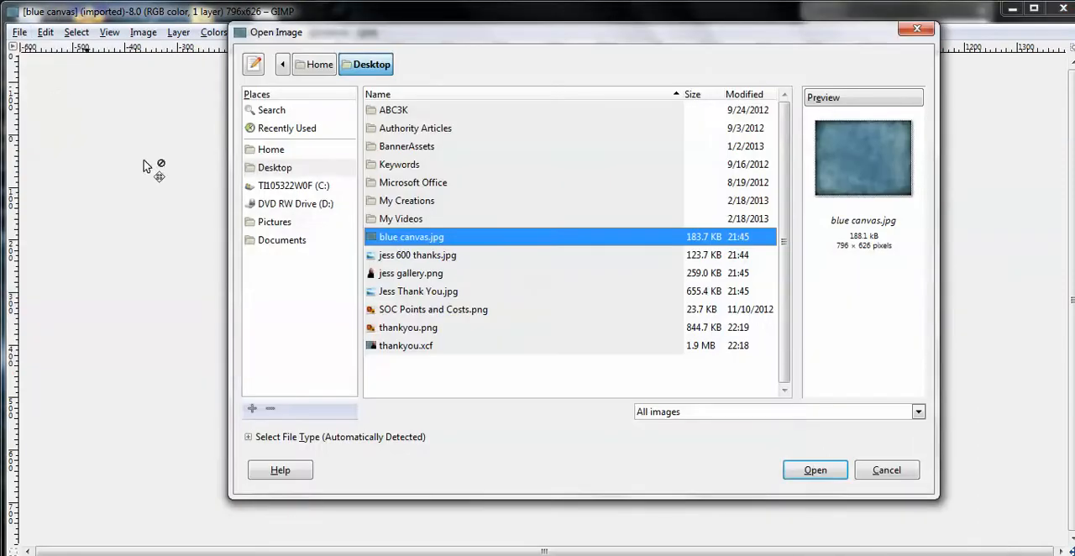
left_click(421, 276)
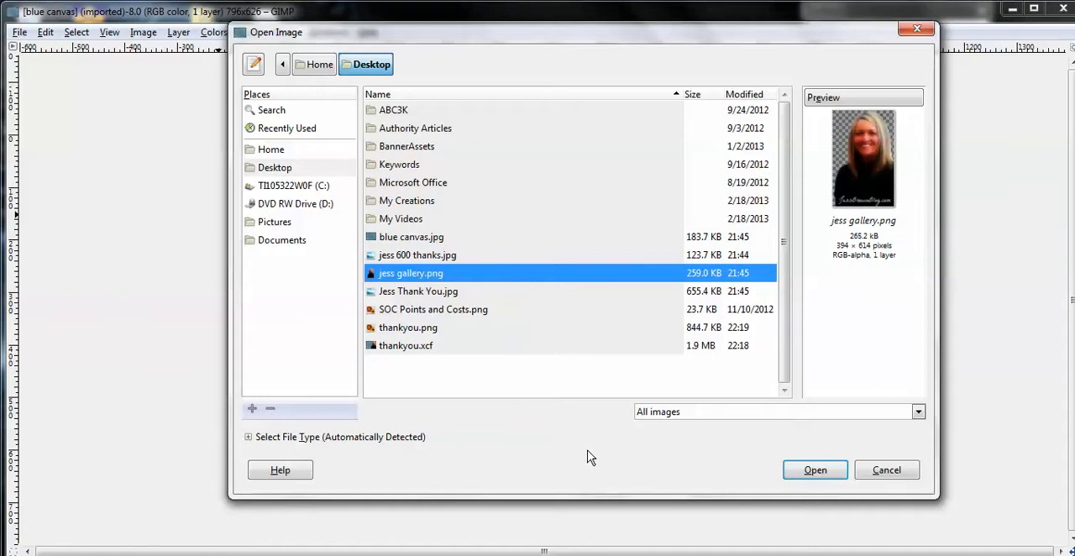
left_click(815, 470)
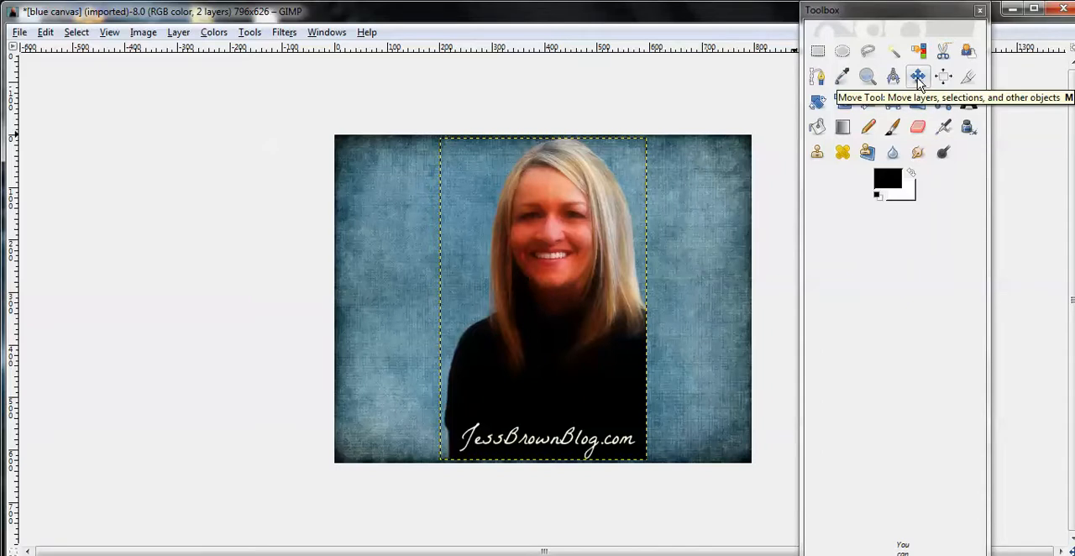
left_click(917, 77)
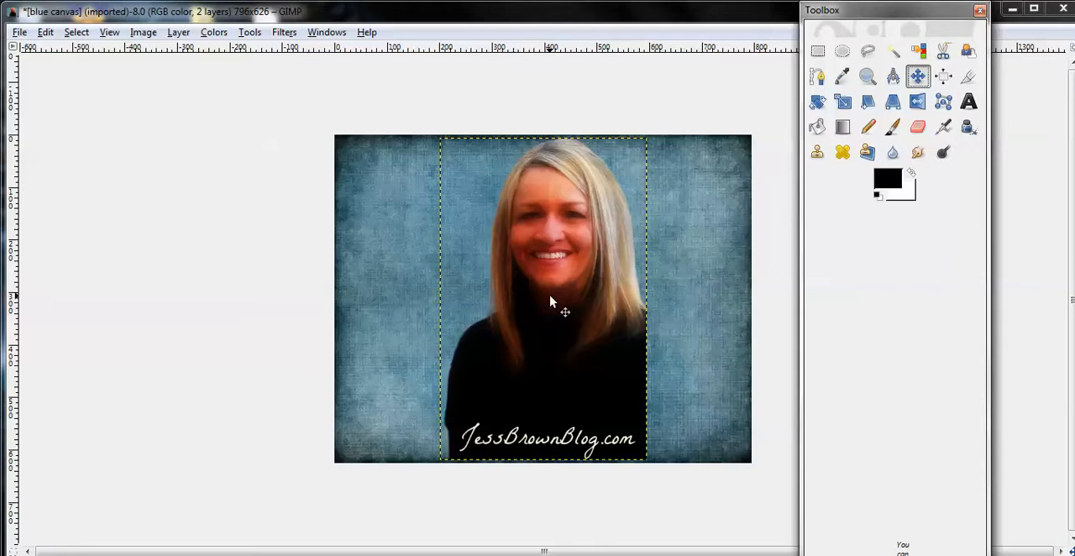
left_click_drag(550, 300, 652, 305)
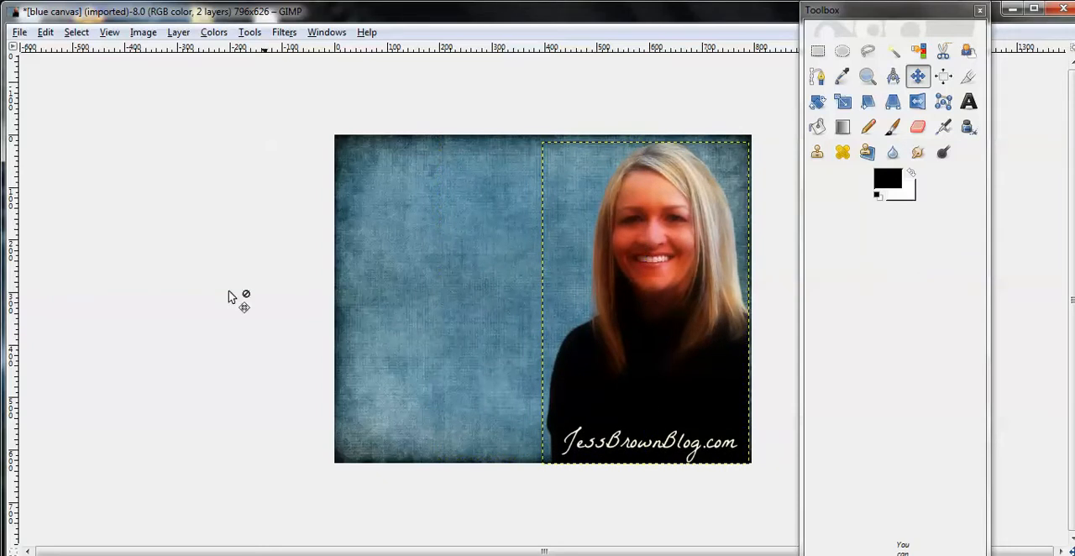
Save the layered image to the Desktop as thankyou1.xcf.
left_click(21, 34)
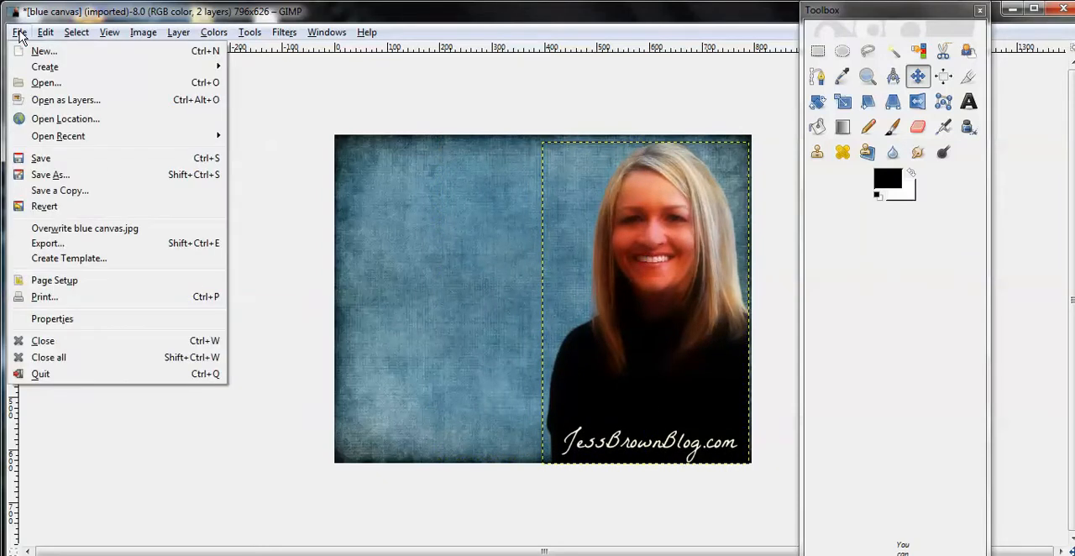
left_click(49, 175)
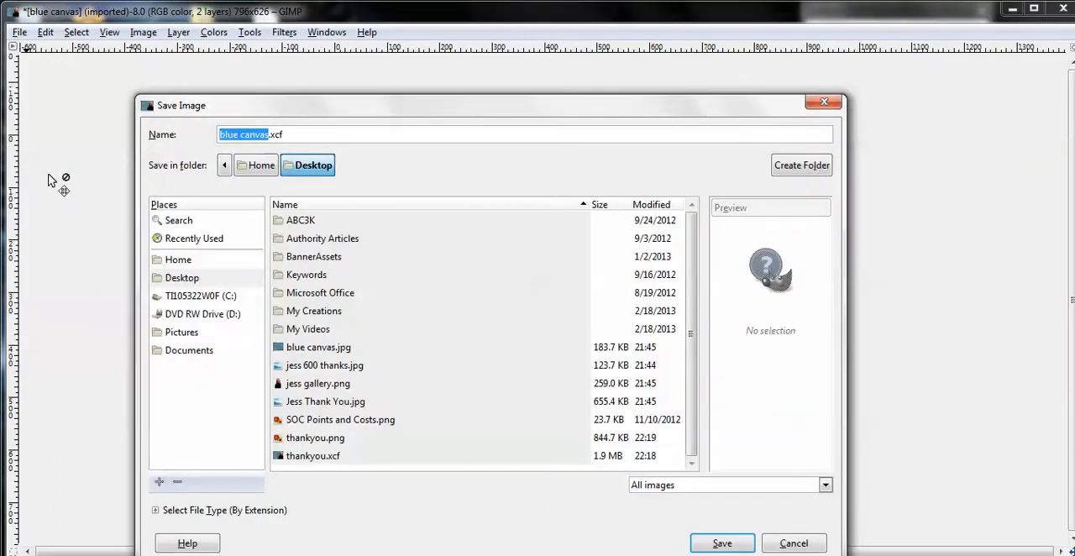
key("BackSpace")
type("thankyou1")
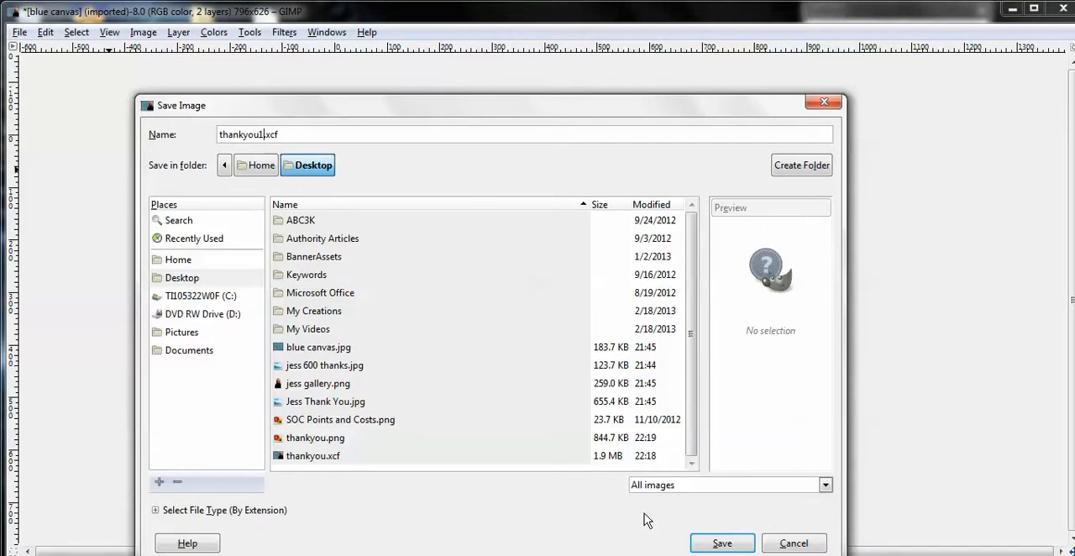
left_click(717, 545)
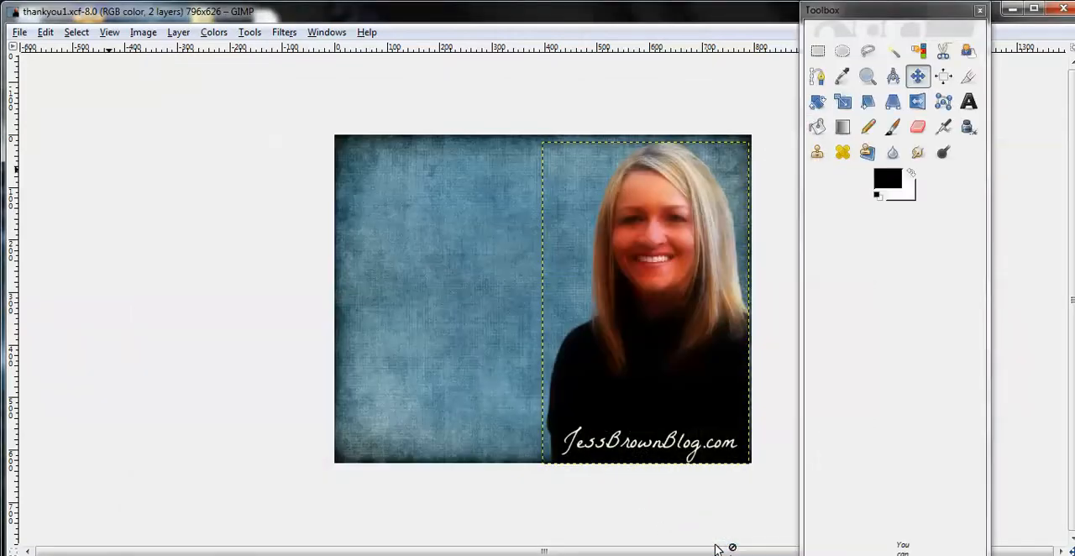
Export the image to the Desktop as thankyou1.png, keeping the offered PNG export options.
left_click(18, 34)
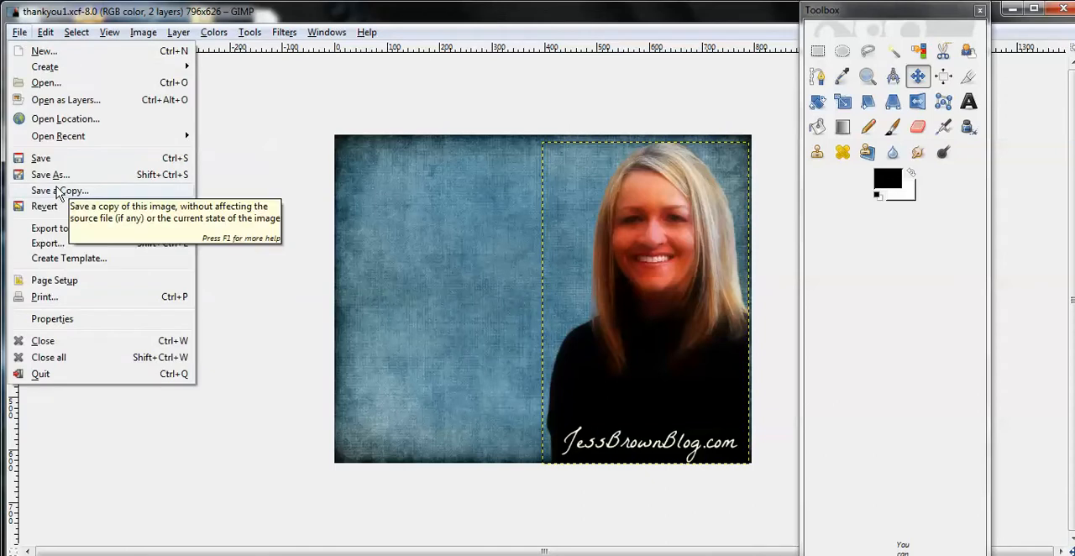
left_click(53, 244)
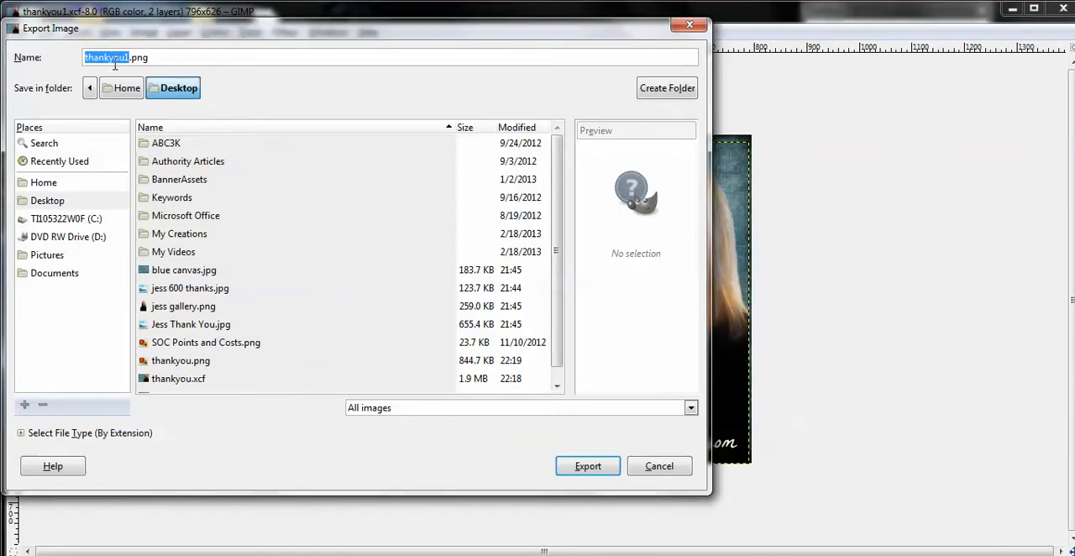
left_click(167, 57)
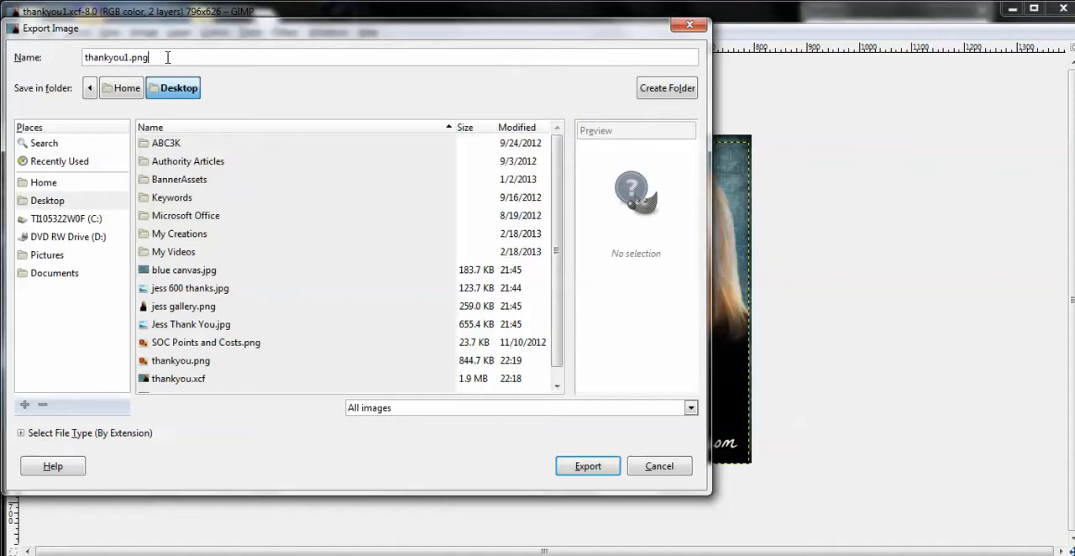
left_click(590, 472)
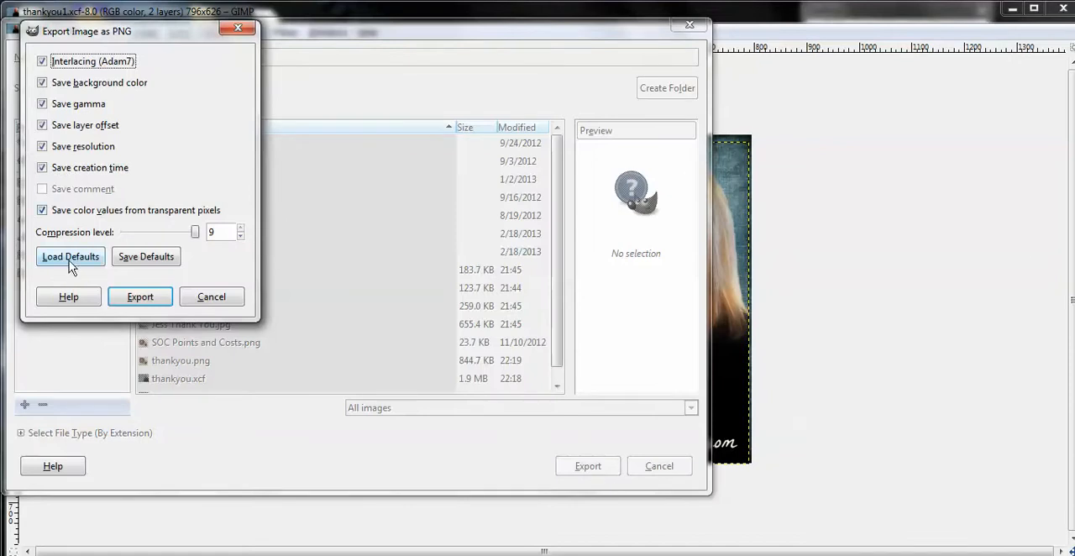
left_click(141, 298)
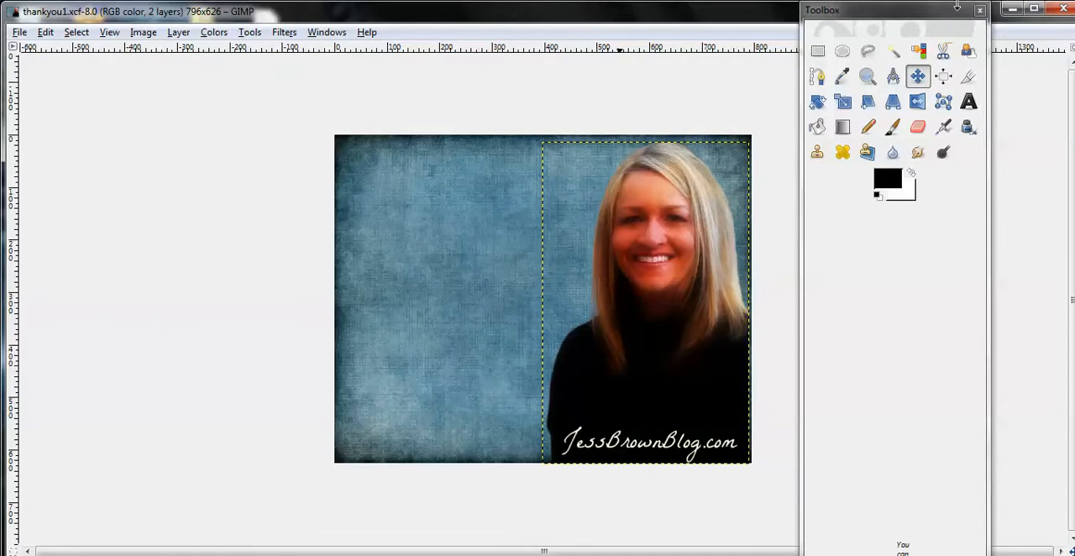
Switch to the PicMonkey photo editor in Firefox and open thankyou1.png from the Desktop.
left_click(1012, 12)
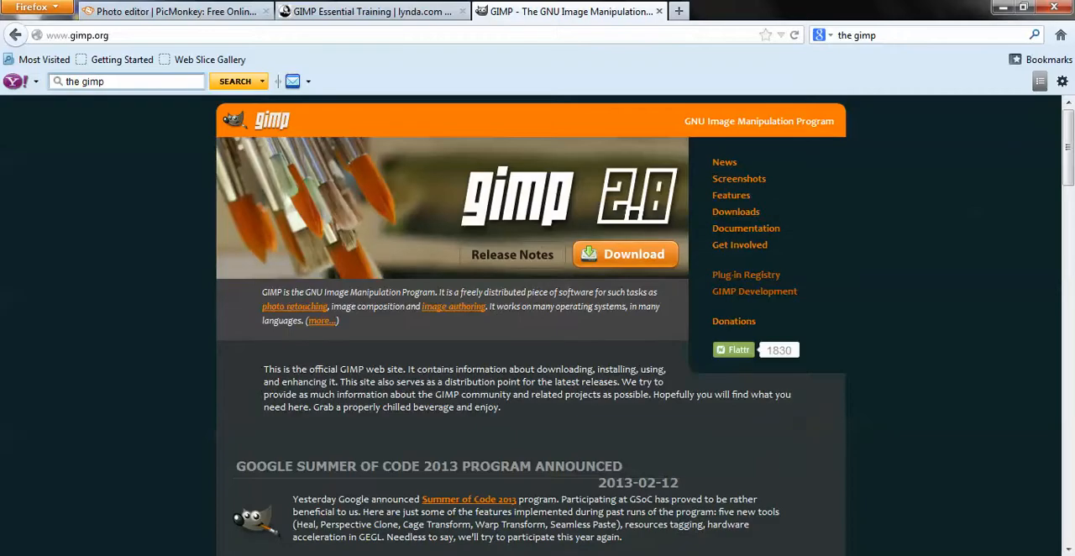
left_click(170, 12)
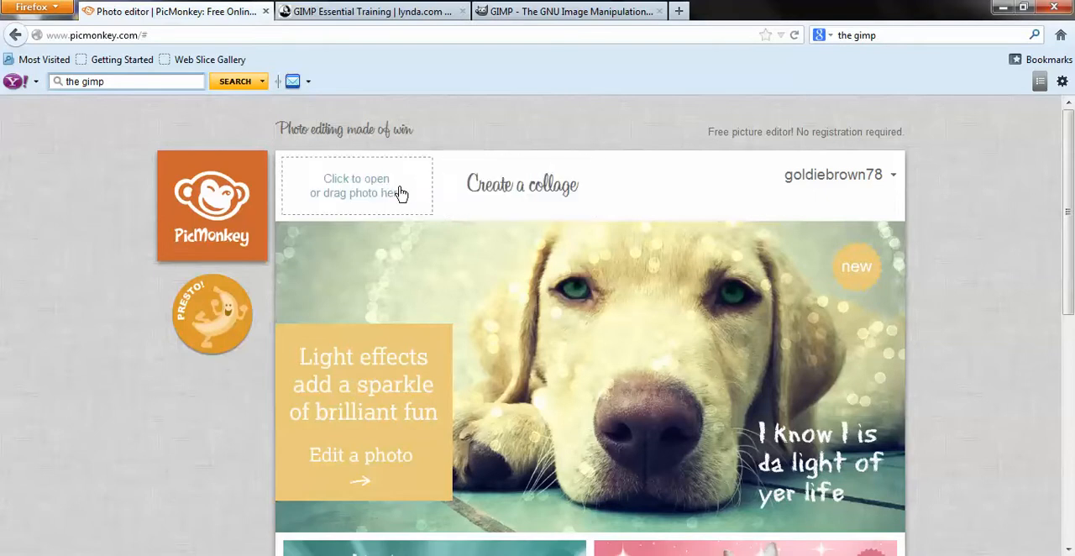
left_click(360, 195)
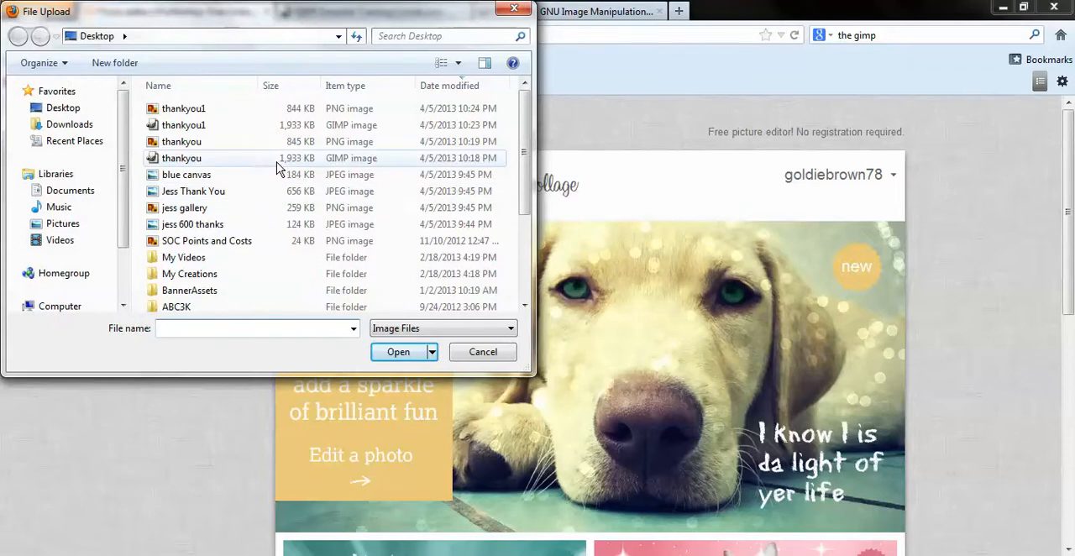
left_click(216, 111)
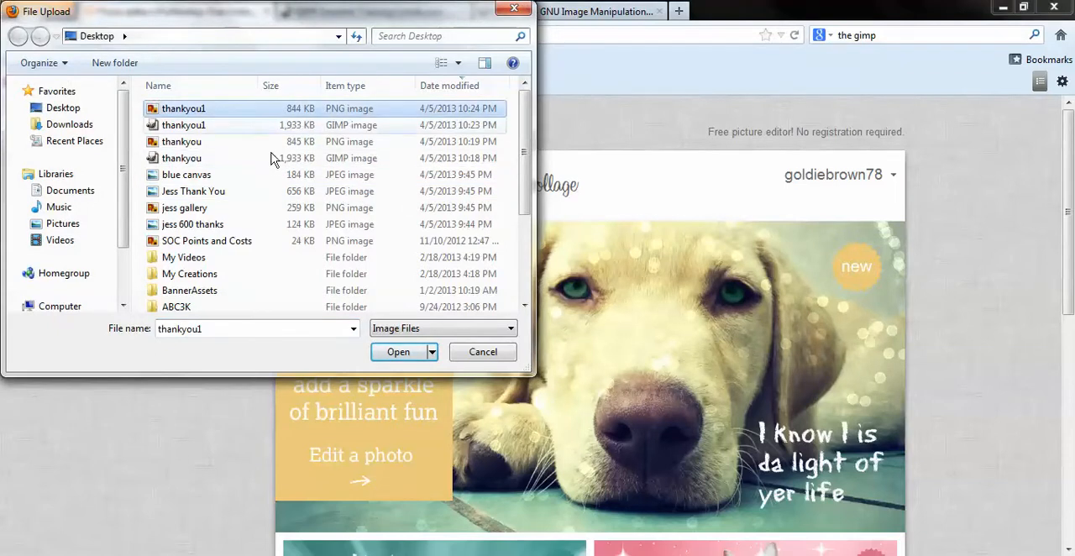
left_click(408, 357)
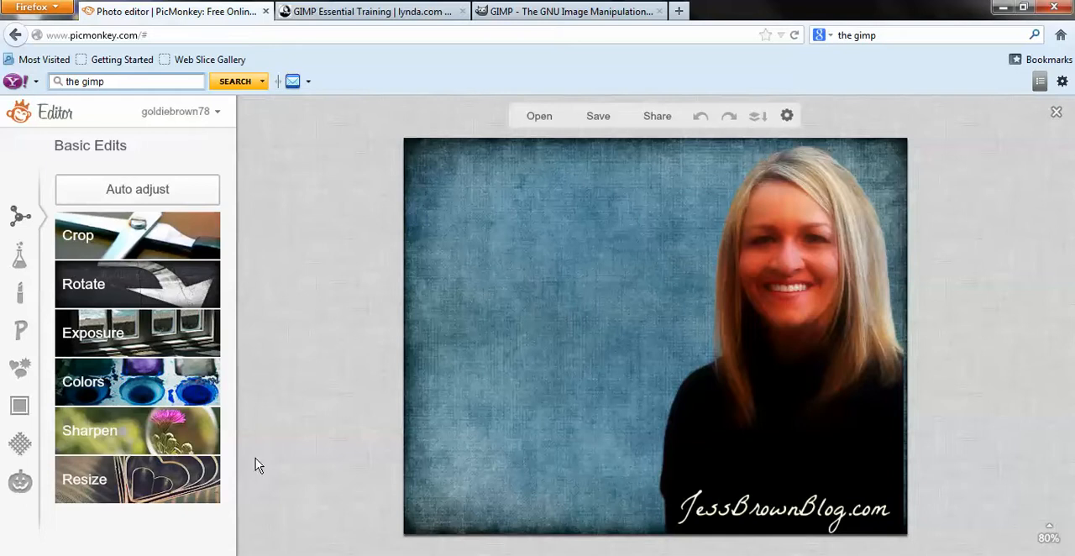
Resize the image proportionally to a height of 403 pixels and apply the change.
left_click(130, 484)
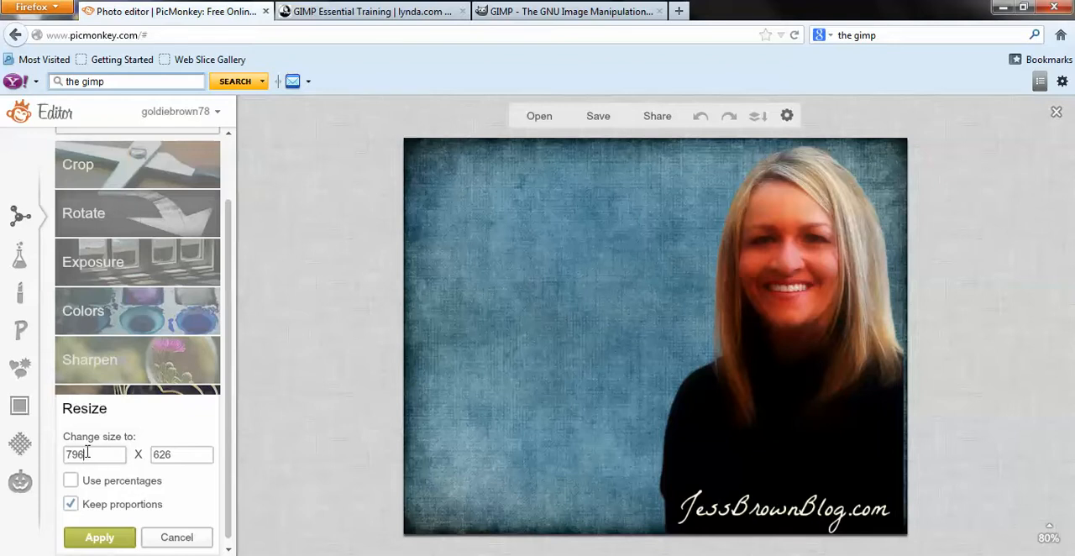
key("BackSpace")
key("BackSpace")
key("BackSpace")
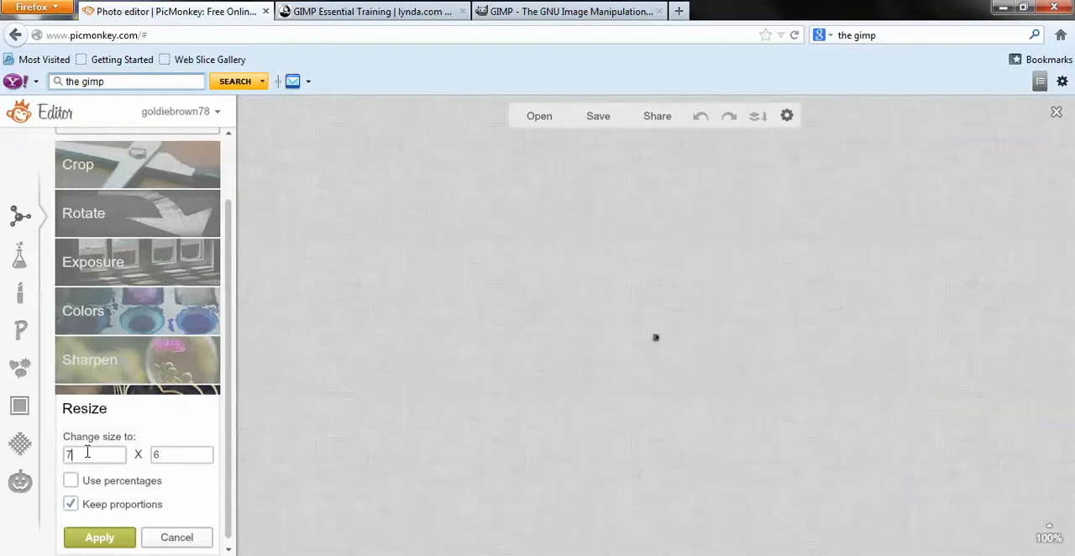
type("403")
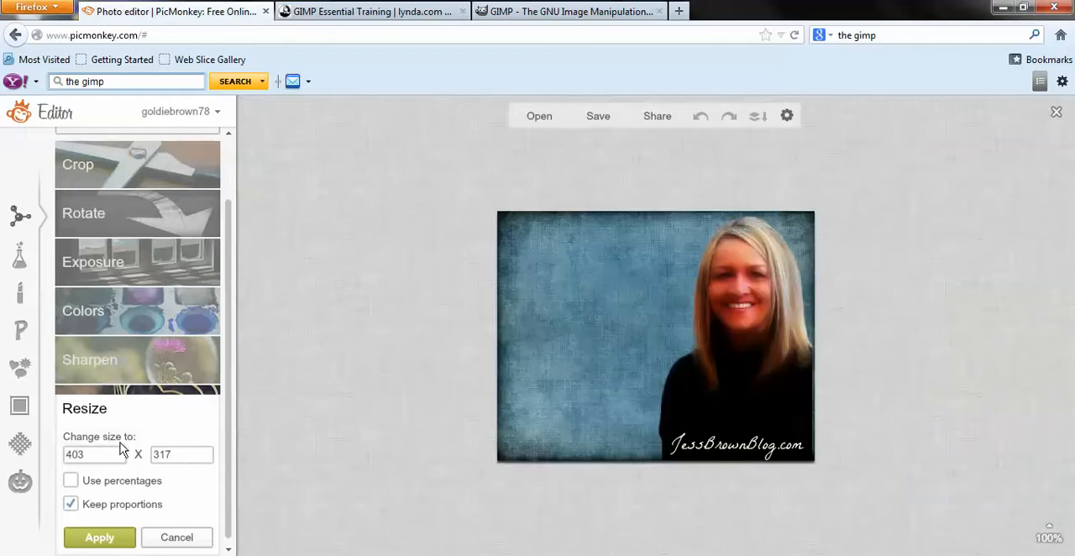
key("BackSpace")
key("BackSpace")
key("BackSpace")
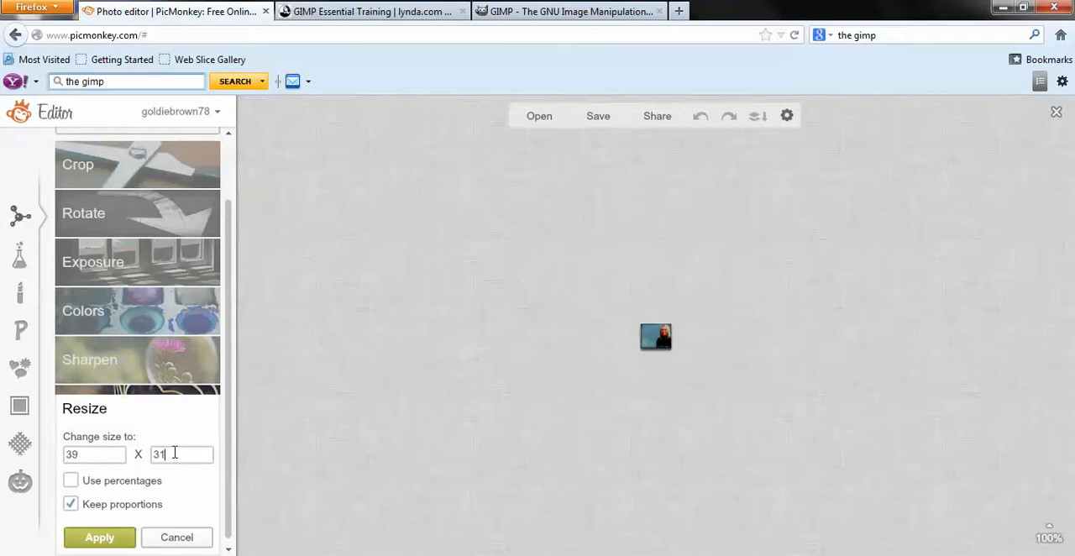
type("403")
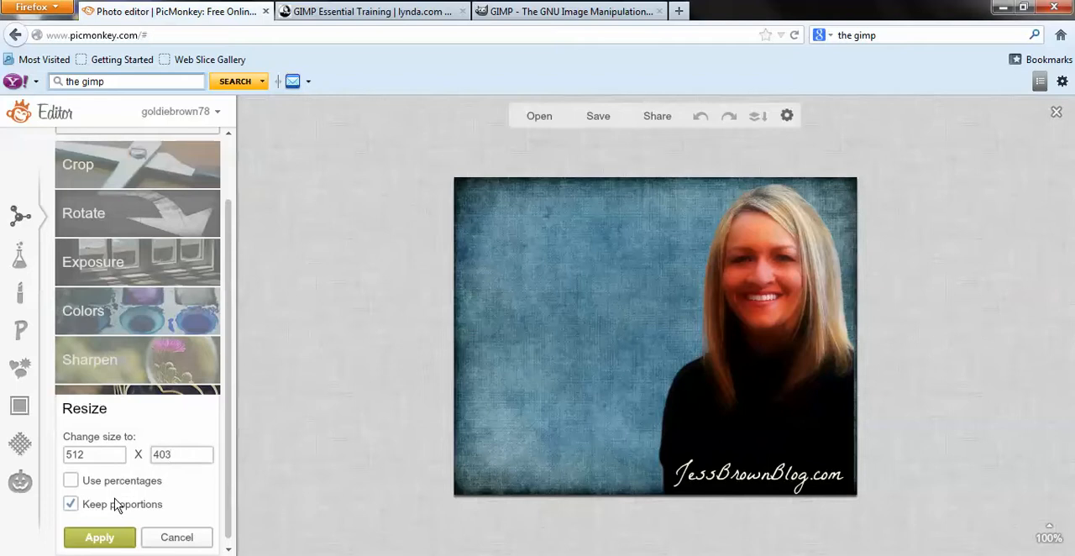
left_click(105, 544)
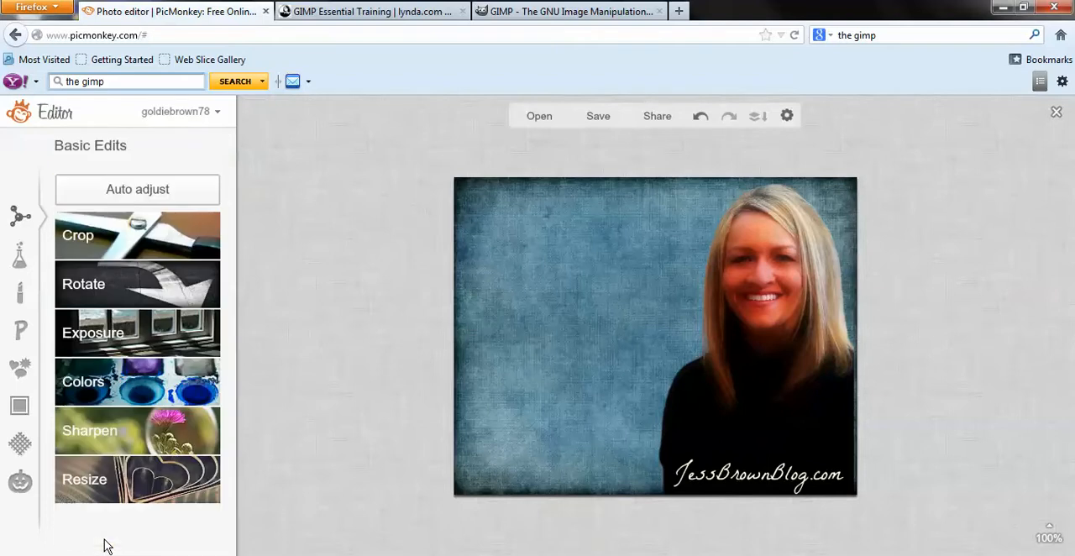
Add a text box in the Shadows Into Light Two handwriting font and place it on the blue area beside the portrait.
left_click(22, 331)
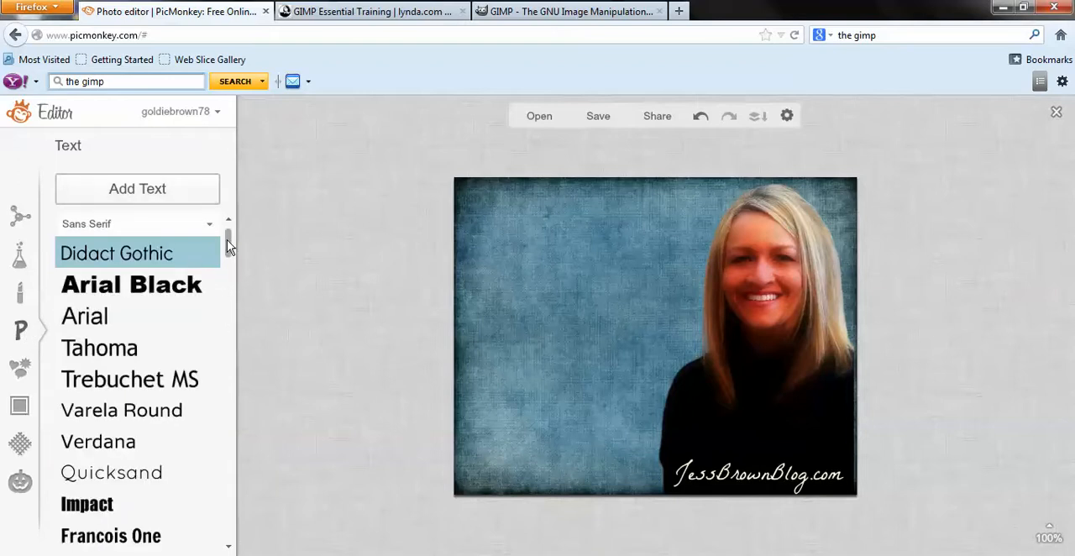
left_click_drag(226, 239, 232, 336)
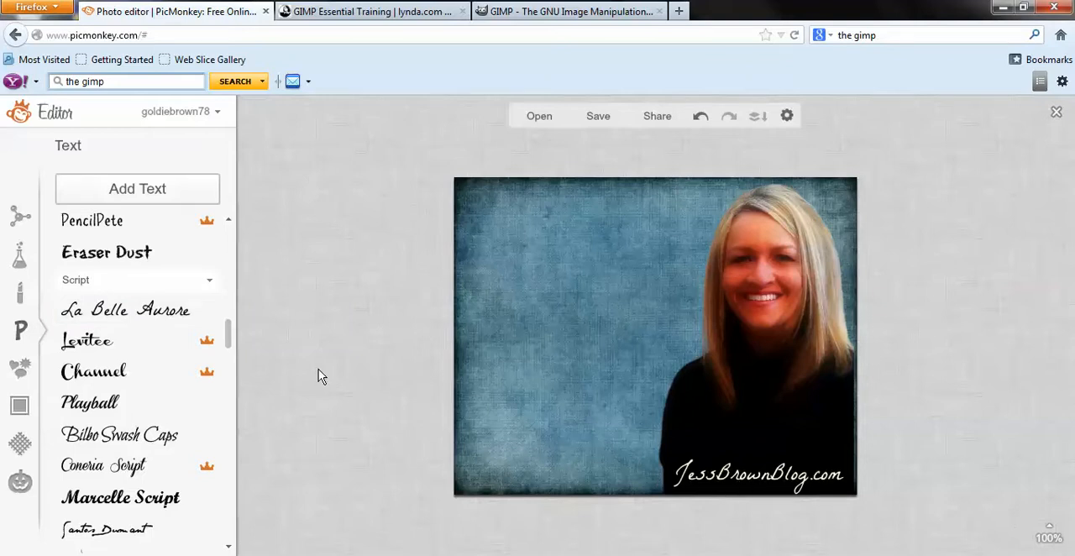
left_click_drag(228, 337, 227, 307)
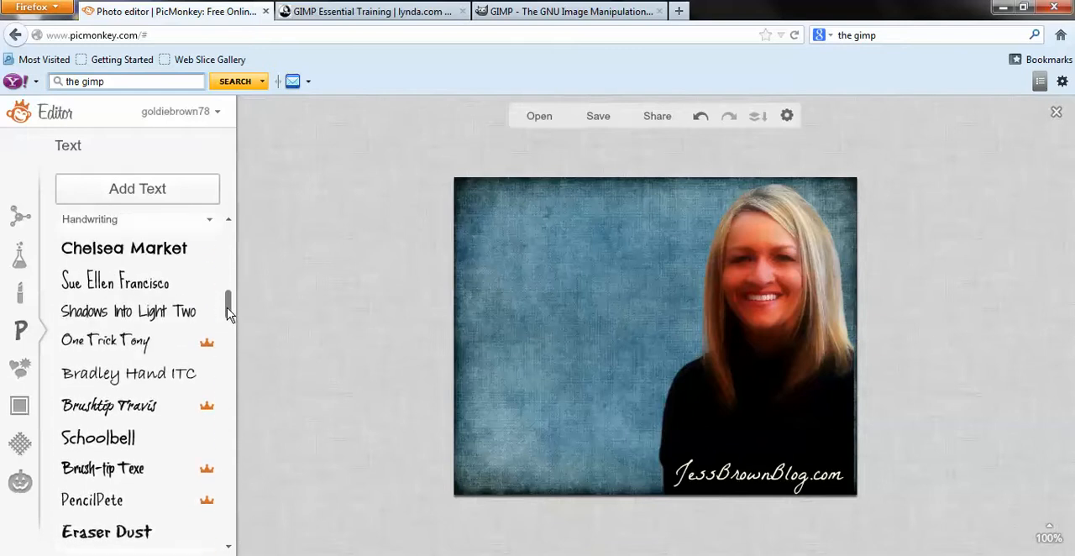
left_click(160, 313)
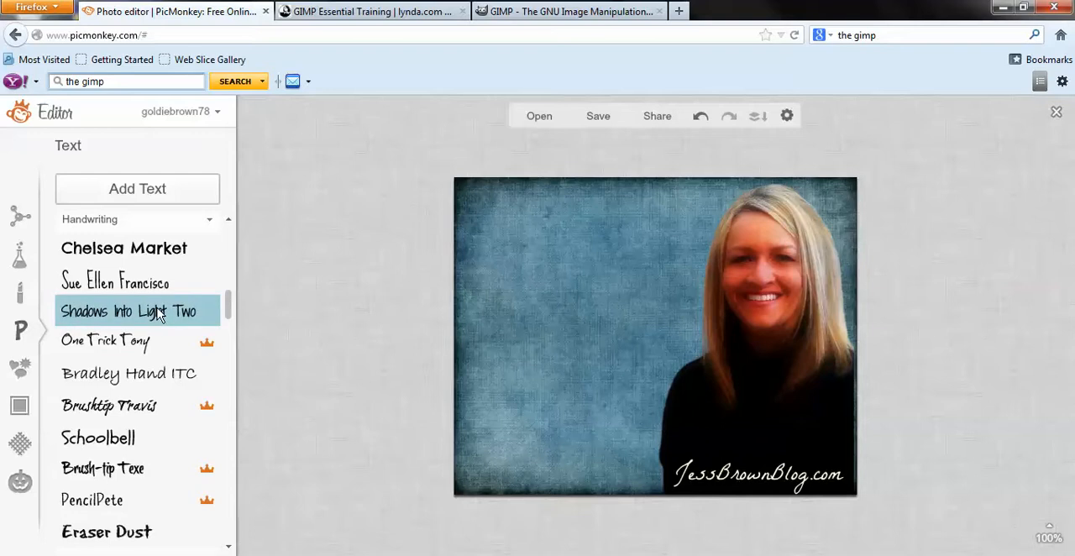
left_click(155, 185)
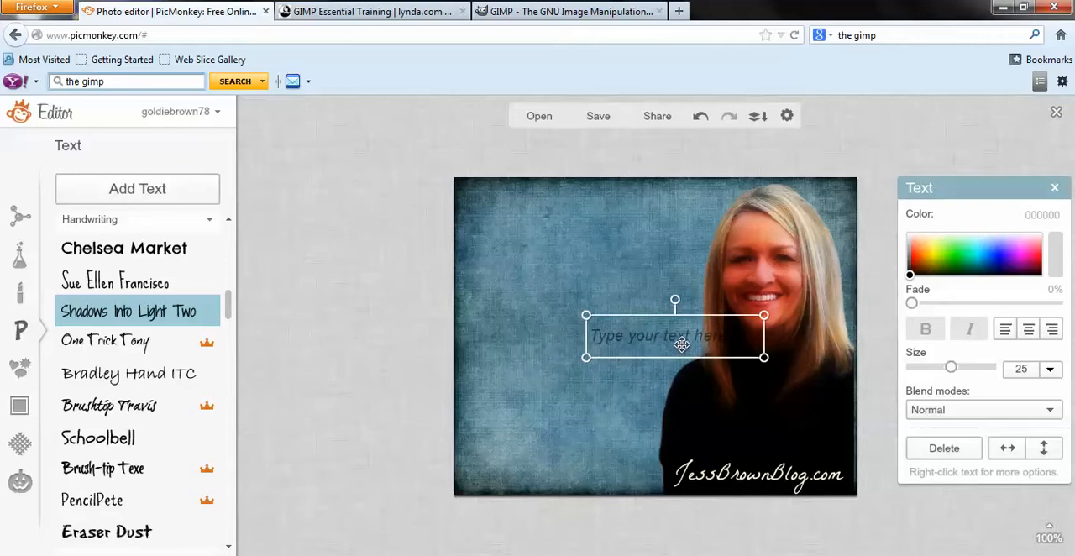
left_click_drag(672, 344, 575, 307)
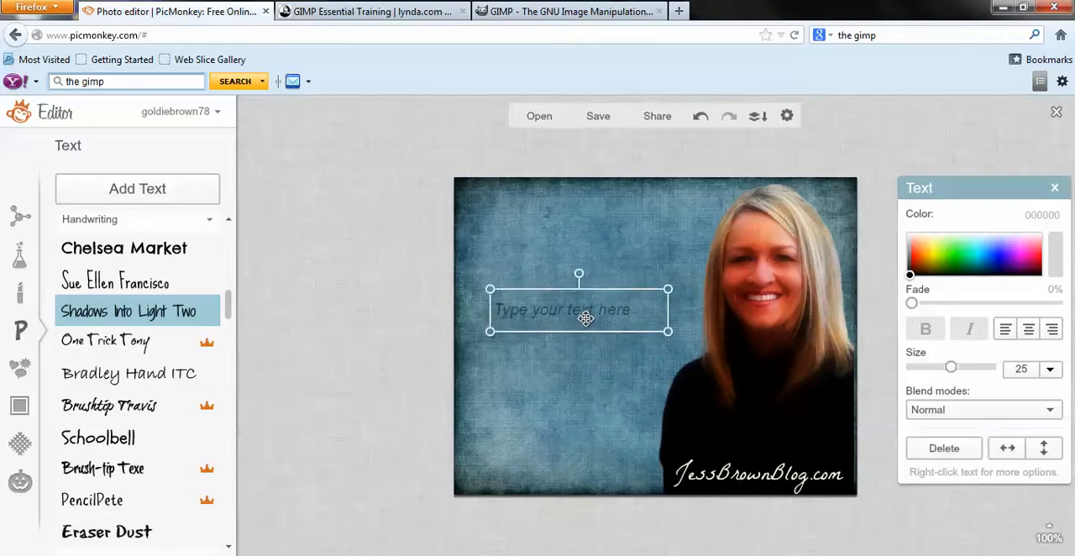
Enter "Thank you for watching my tutorial video!" in the new text box.
left_click(575, 308)
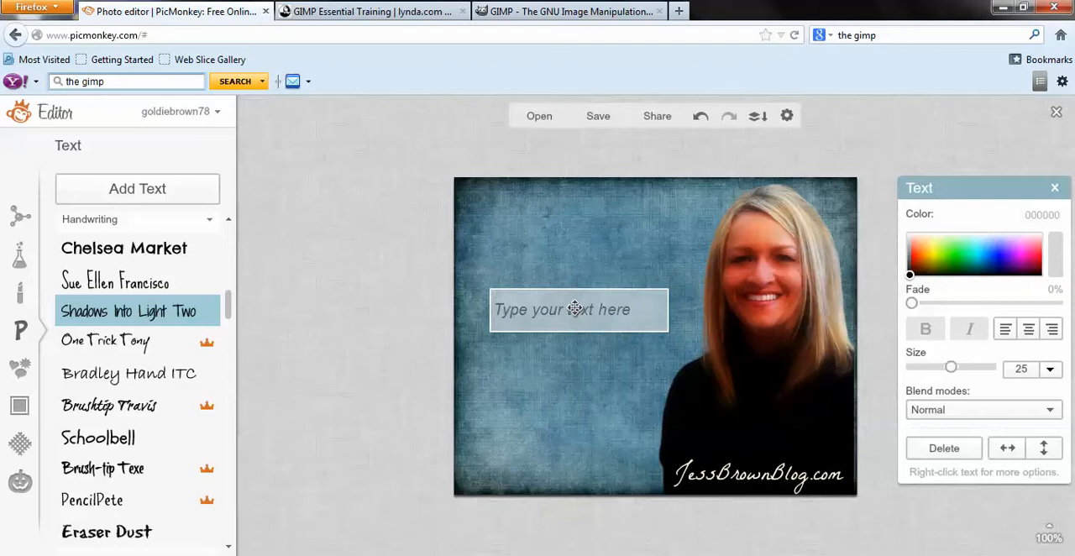
type("Thank ")
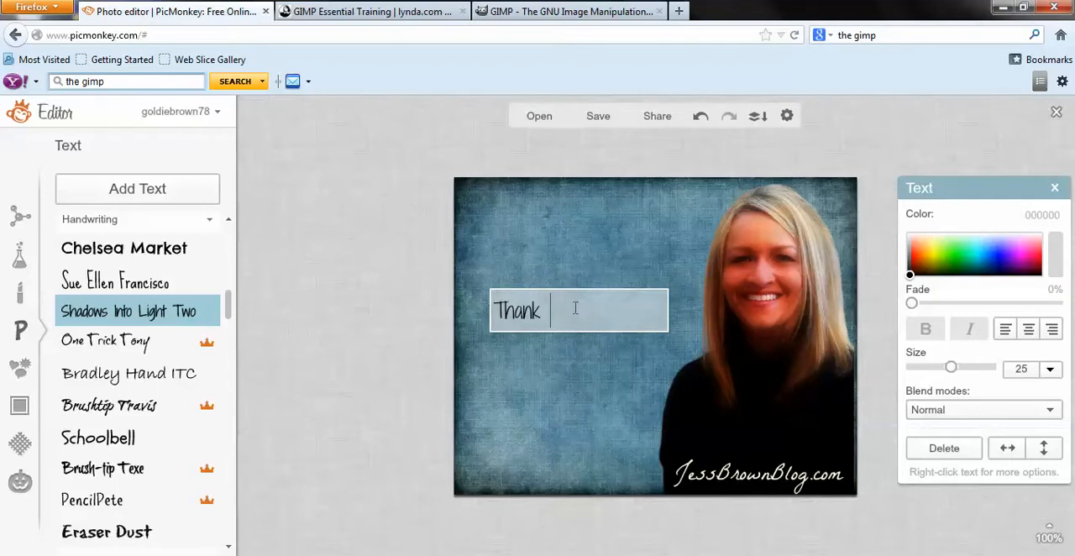
type("you for watching my ")
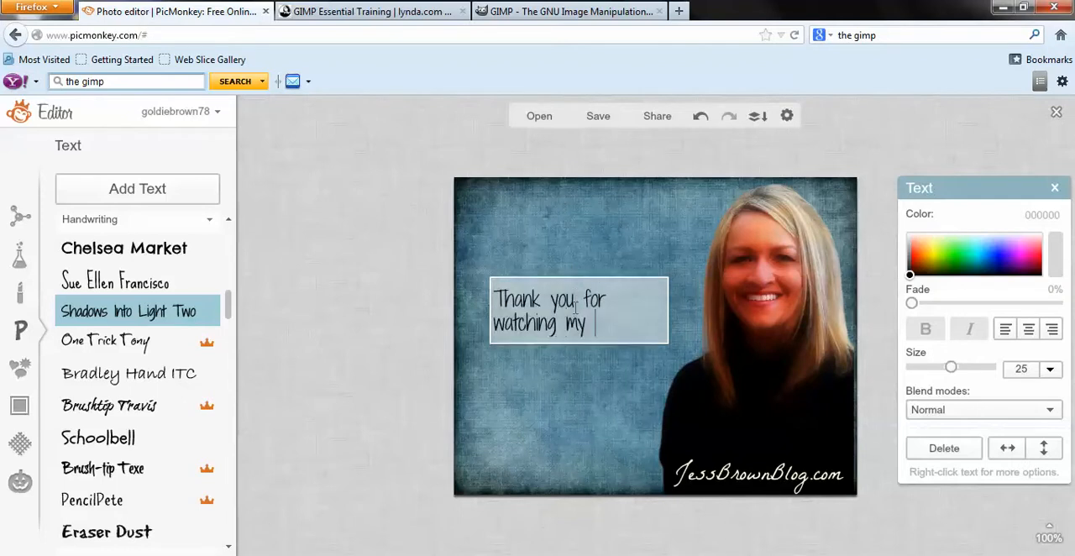
type("tutorial v")
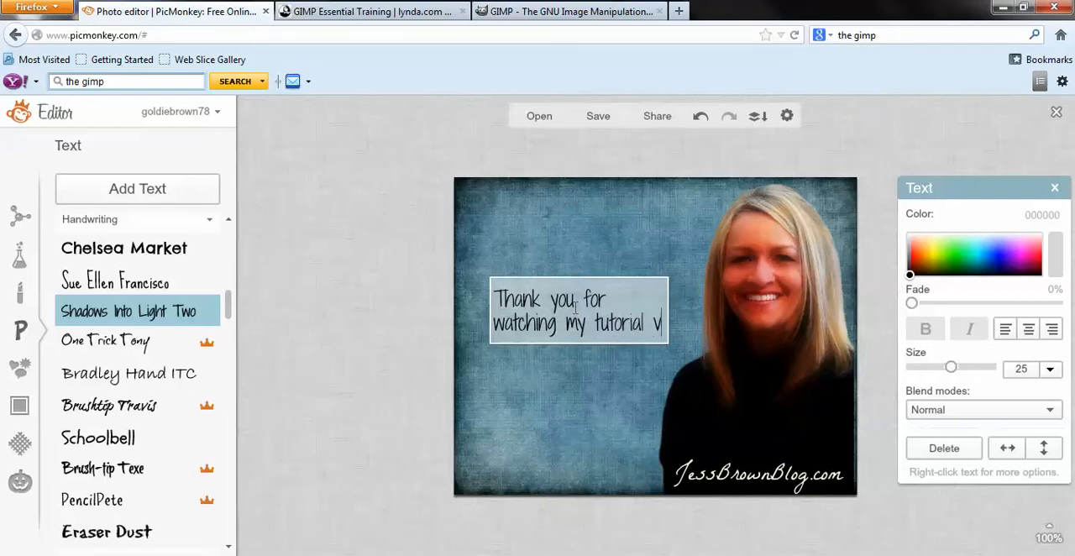
type("ideo!")
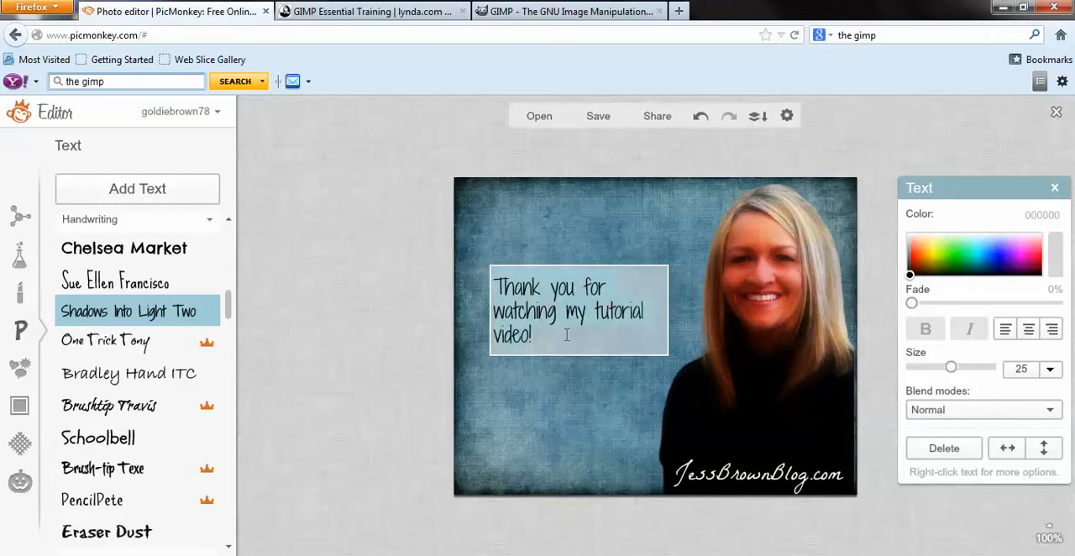
Center-align the thank-you text and set its size to 50.
left_click(1029, 330)
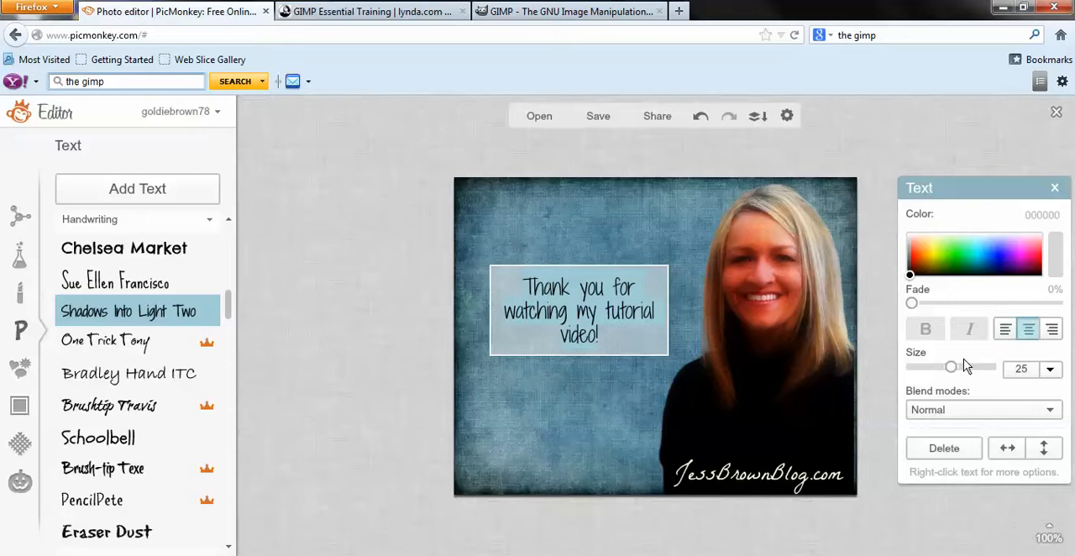
left_click_drag(950, 370, 975, 371)
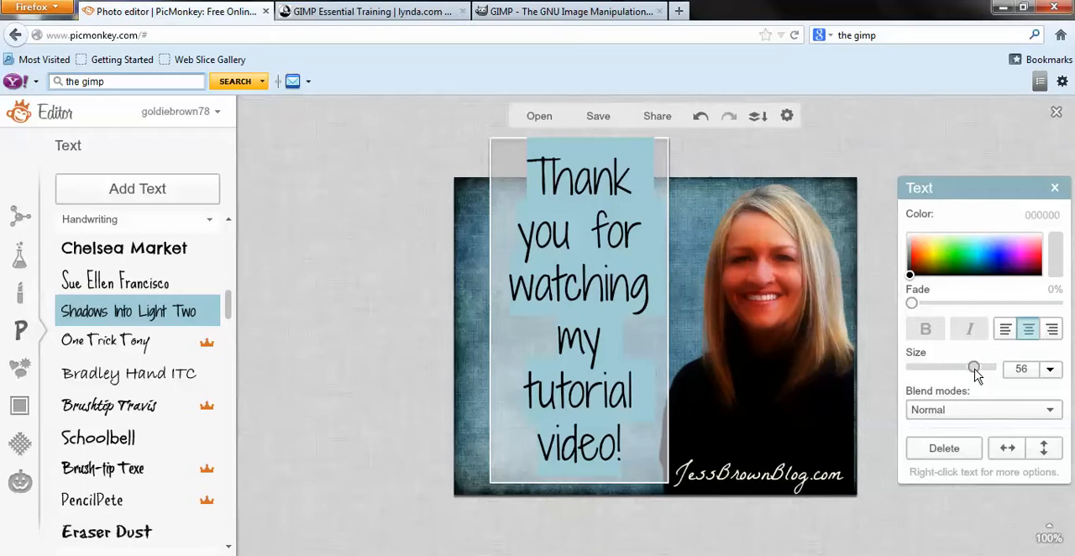
left_click_drag(975, 370, 971, 370)
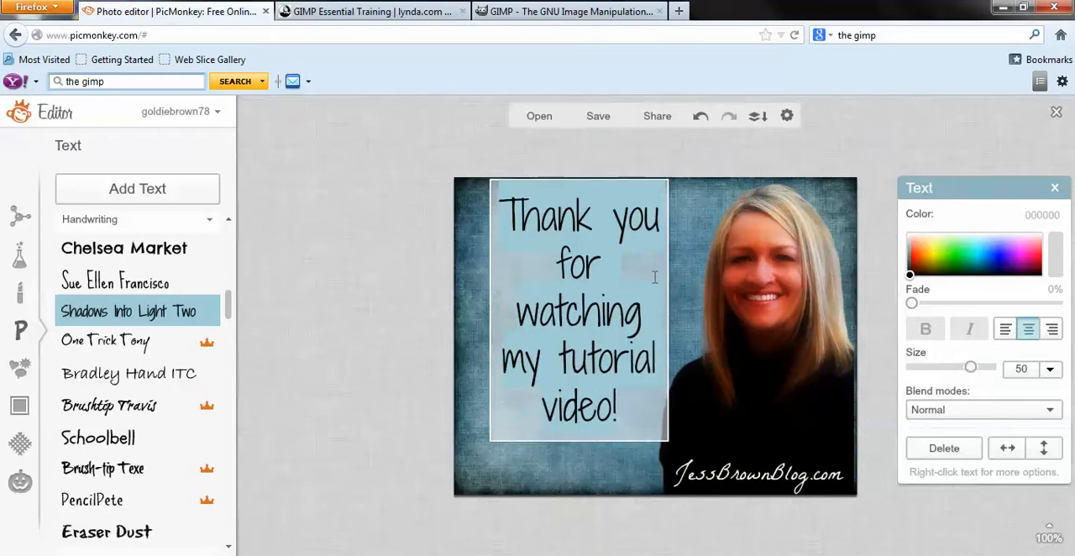
left_click(348, 388)
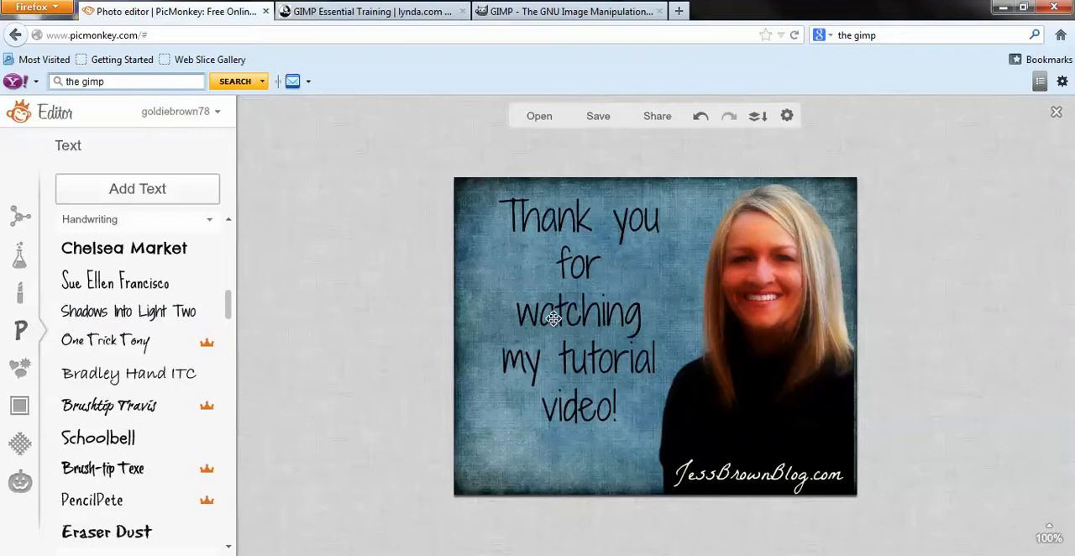
Move the thank-you text slightly down and toward the image's left edge, centering it in the empty blue area.
left_click(584, 315)
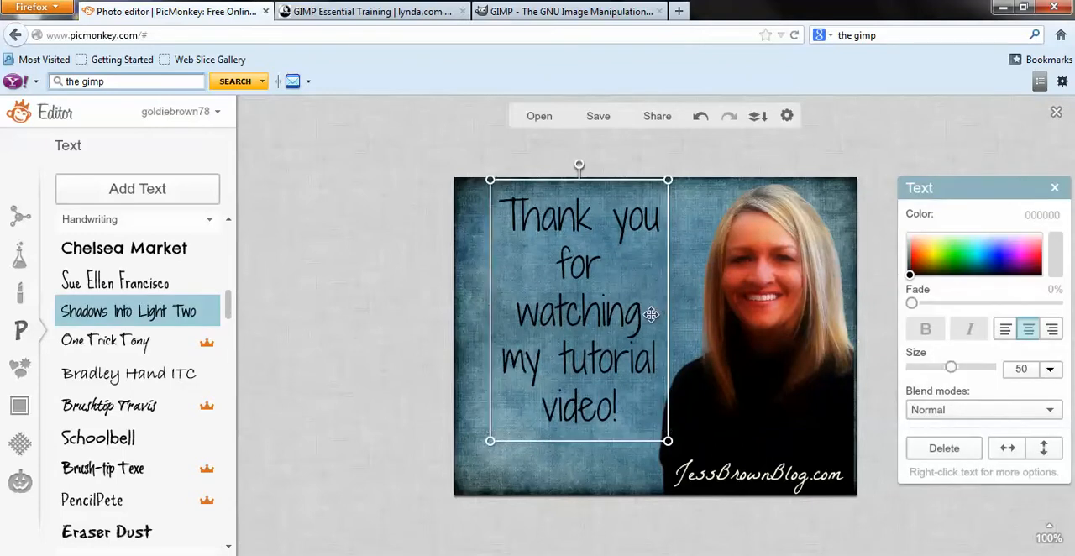
left_click_drag(651, 315, 636, 346)
left_click_drag(632, 346, 634, 347)
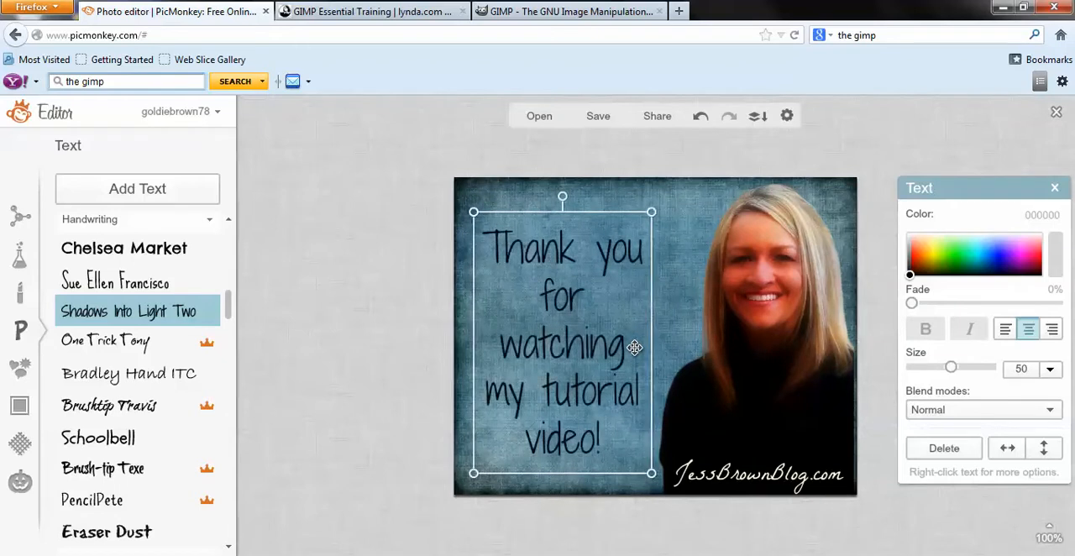
left_click(370, 344)
Try orange FF8325 as the color of the thank-you text.
left_click(537, 347)
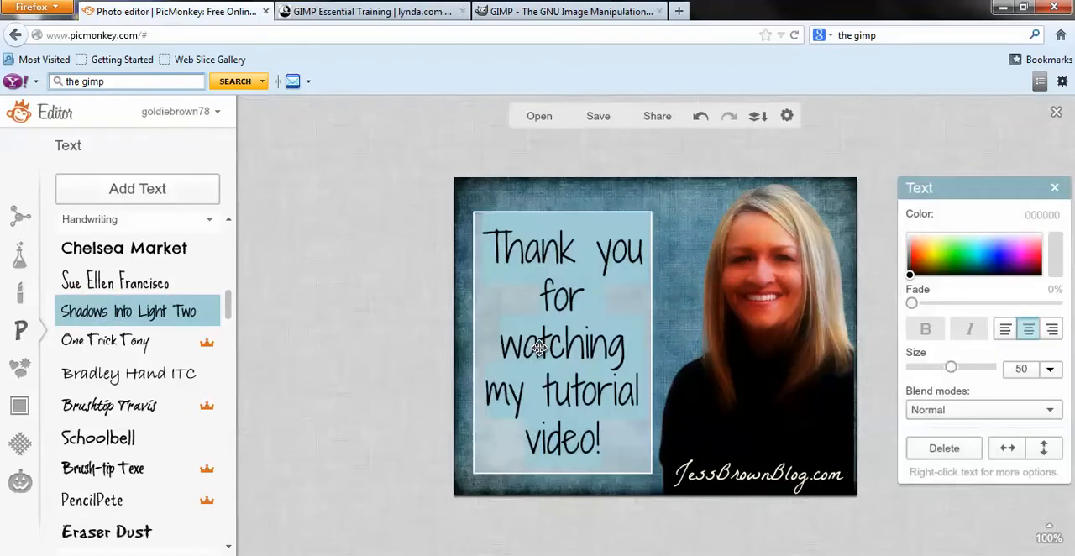
left_click(925, 251)
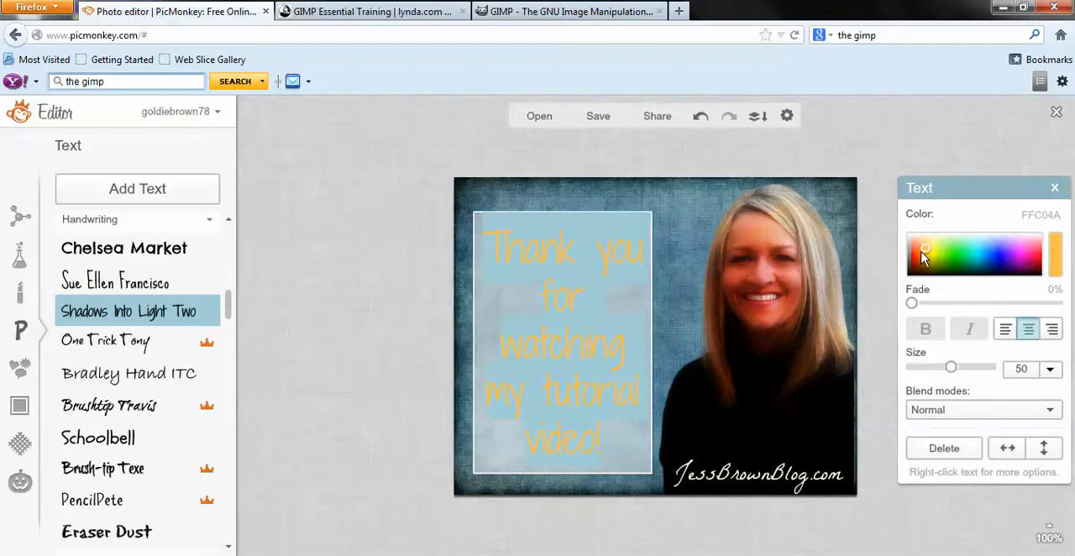
left_click(920, 253)
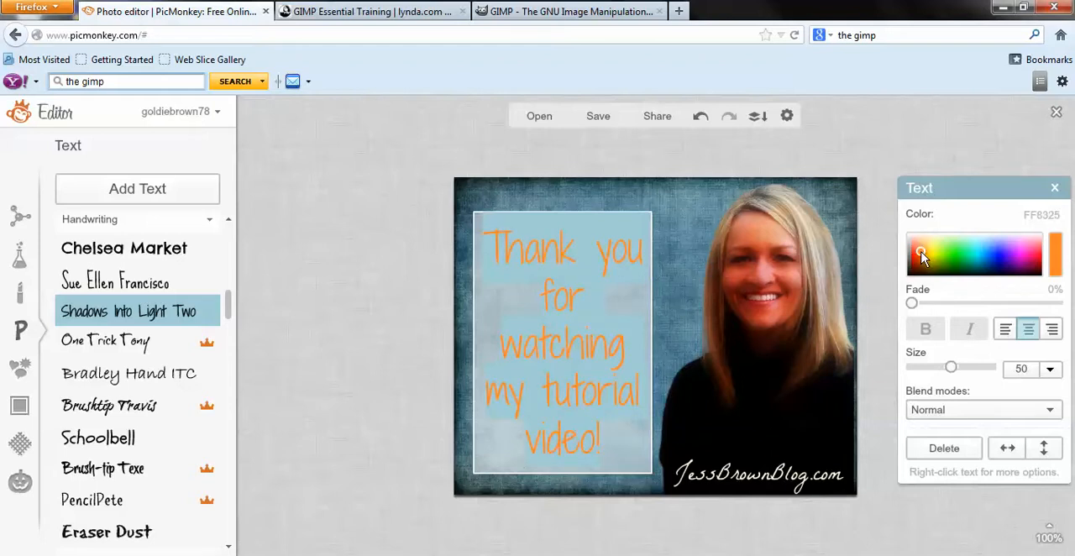
left_click(379, 333)
Change the thank-you text color to pale orange FFD7A8.
left_click(542, 360)
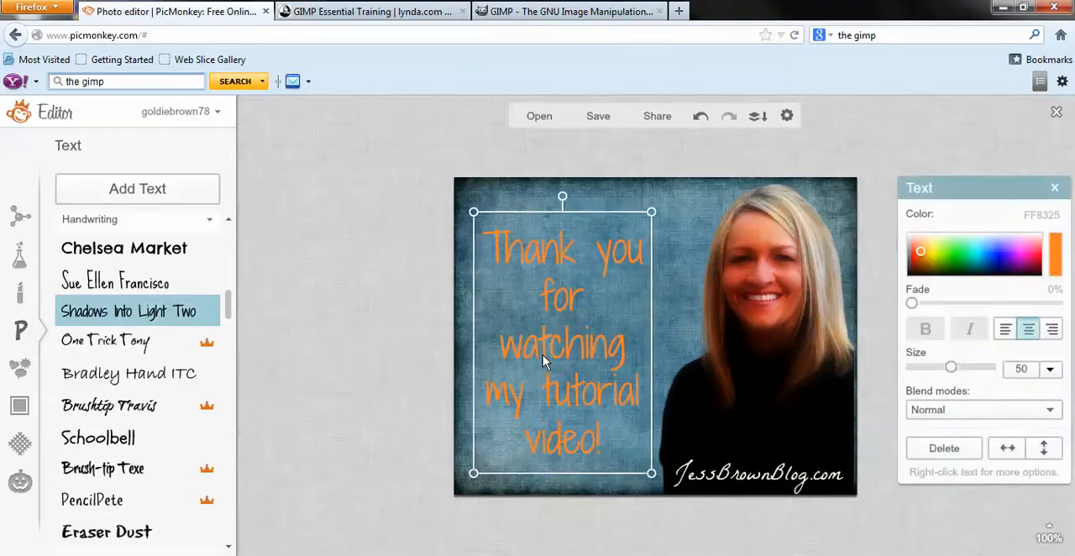
left_click(924, 246)
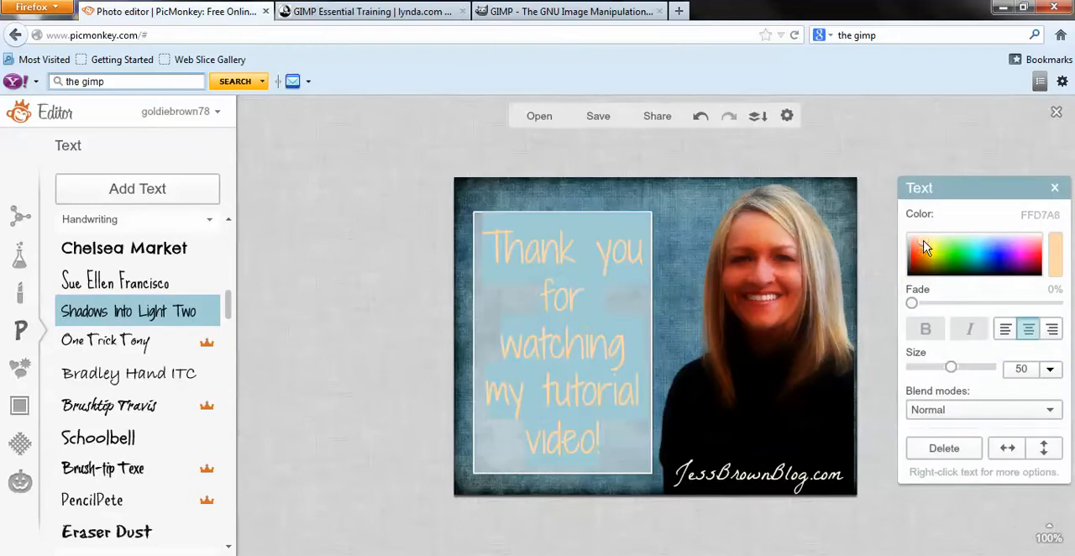
left_click(386, 311)
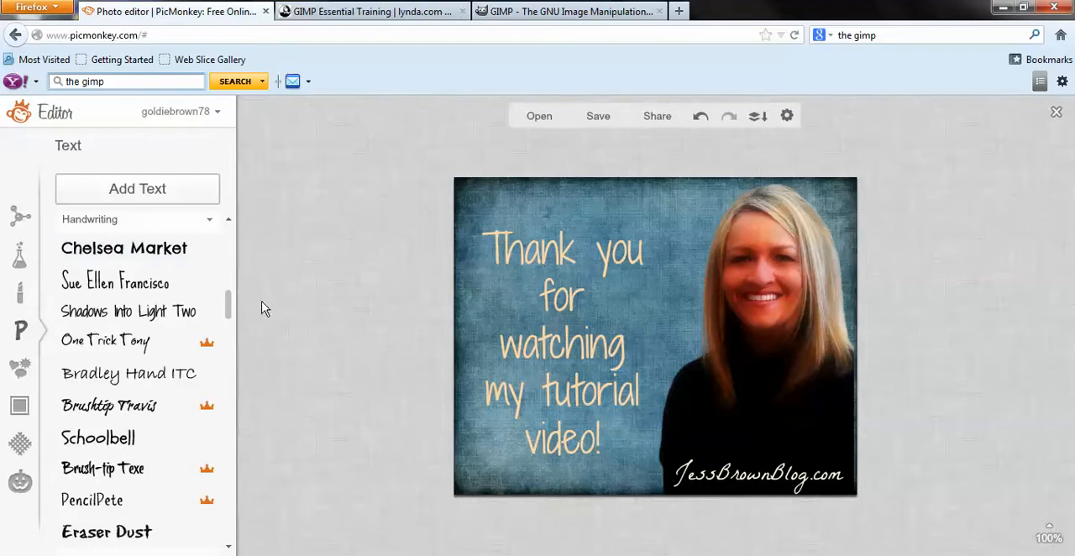
Preview the Space and Light Trails textures on the image, discarding each one.
left_click(24, 449)
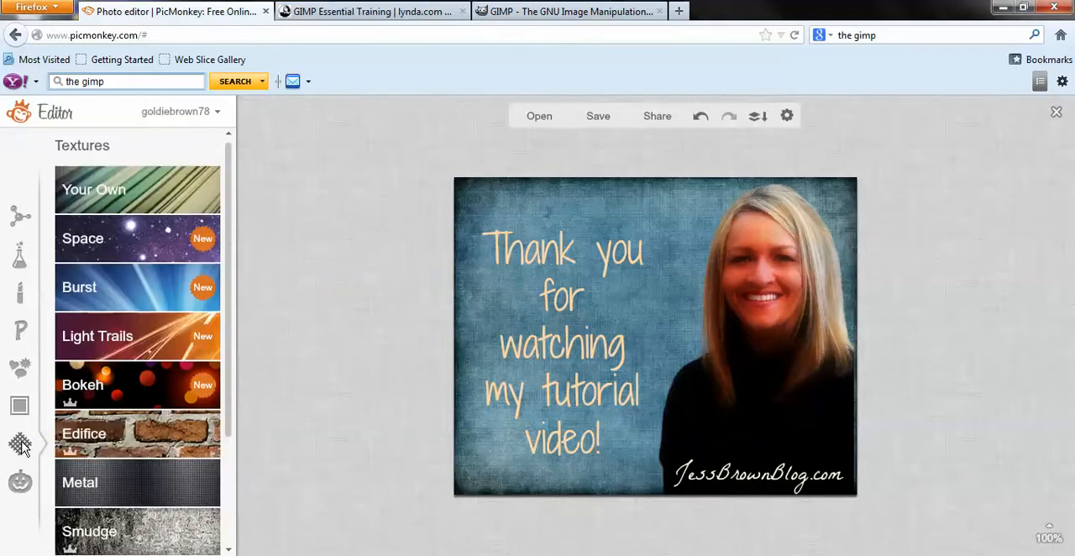
left_click(143, 243)
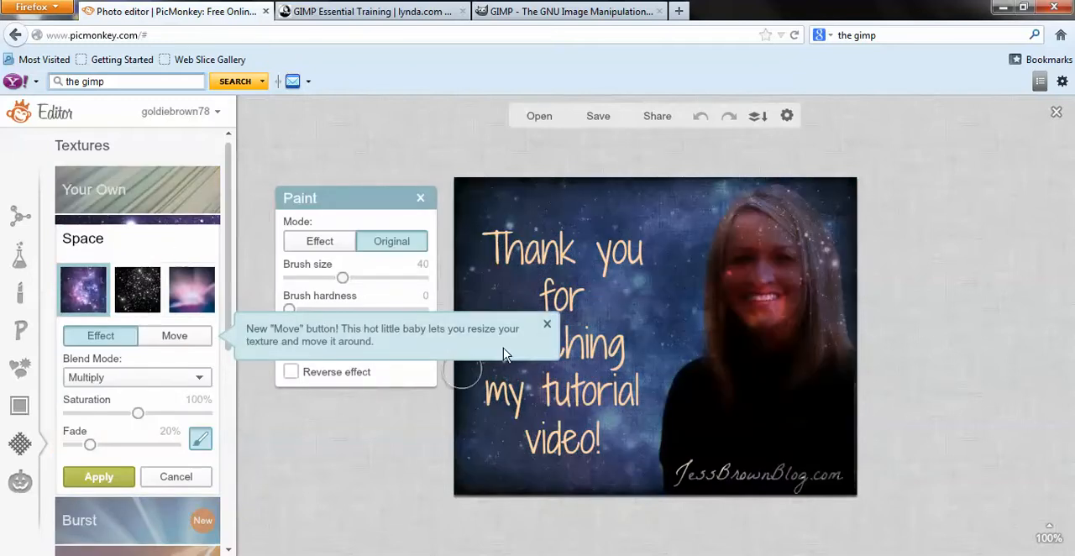
left_click(546, 325)
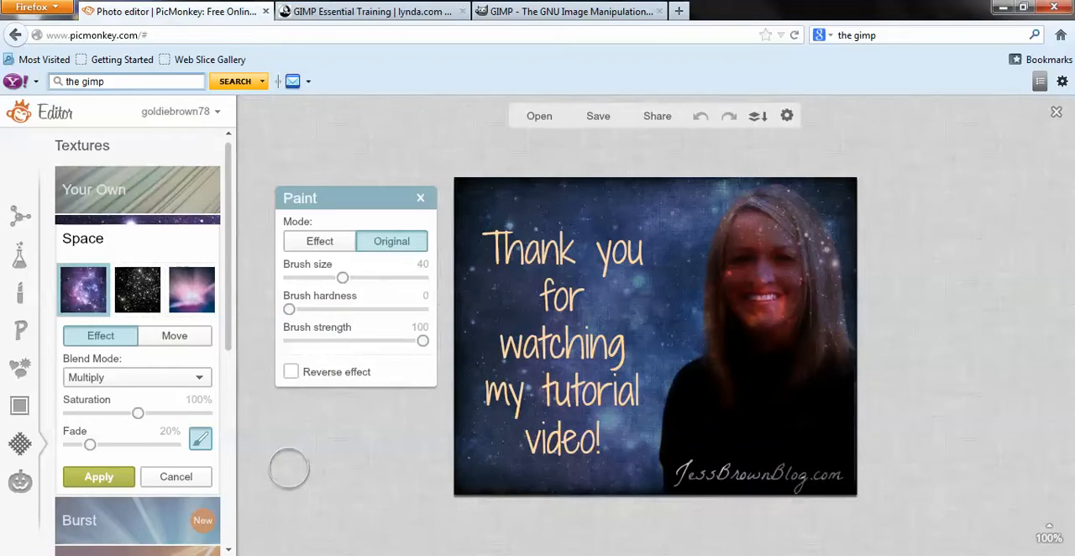
left_click(175, 476)
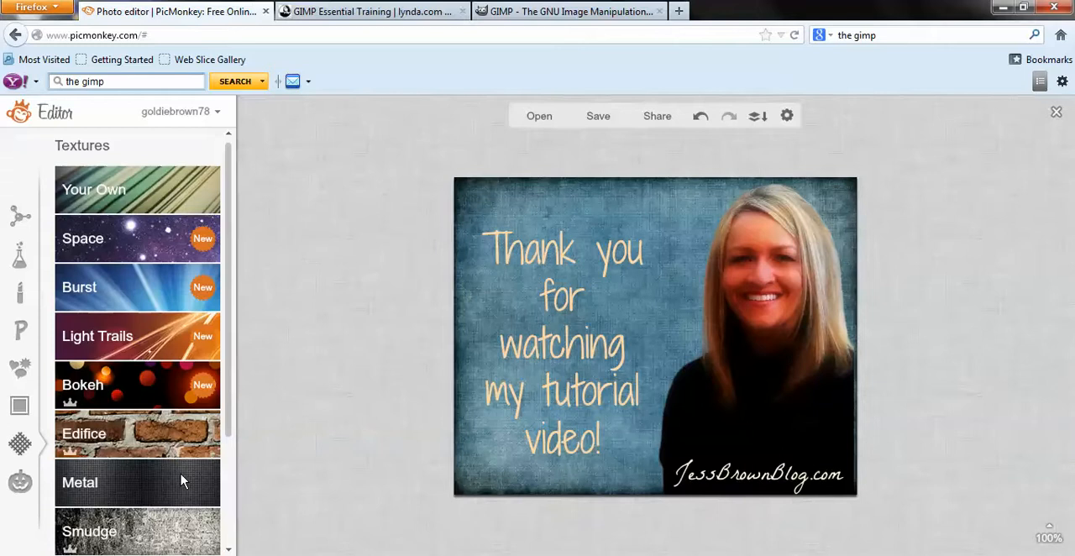
left_click(168, 344)
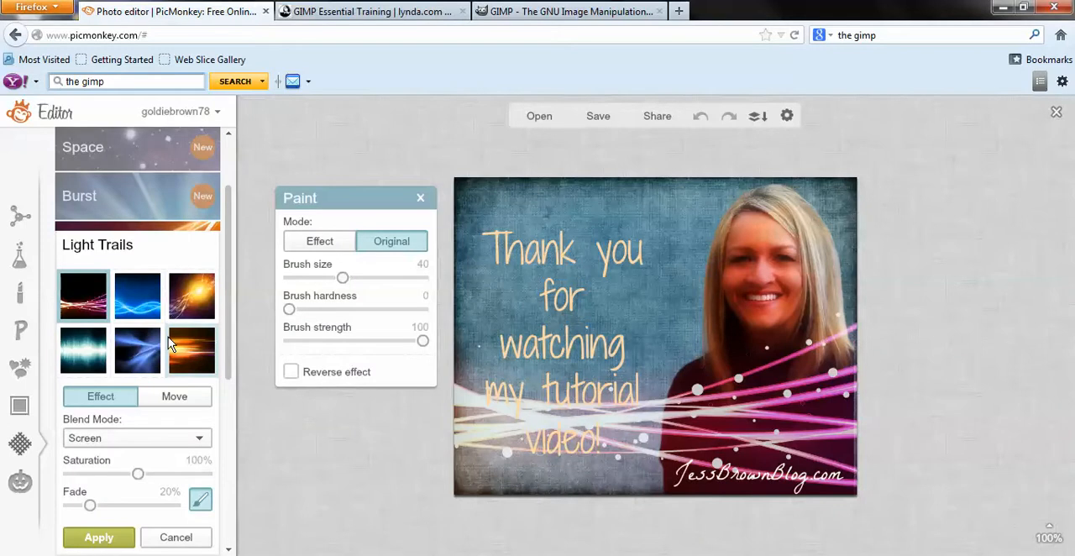
left_click(176, 537)
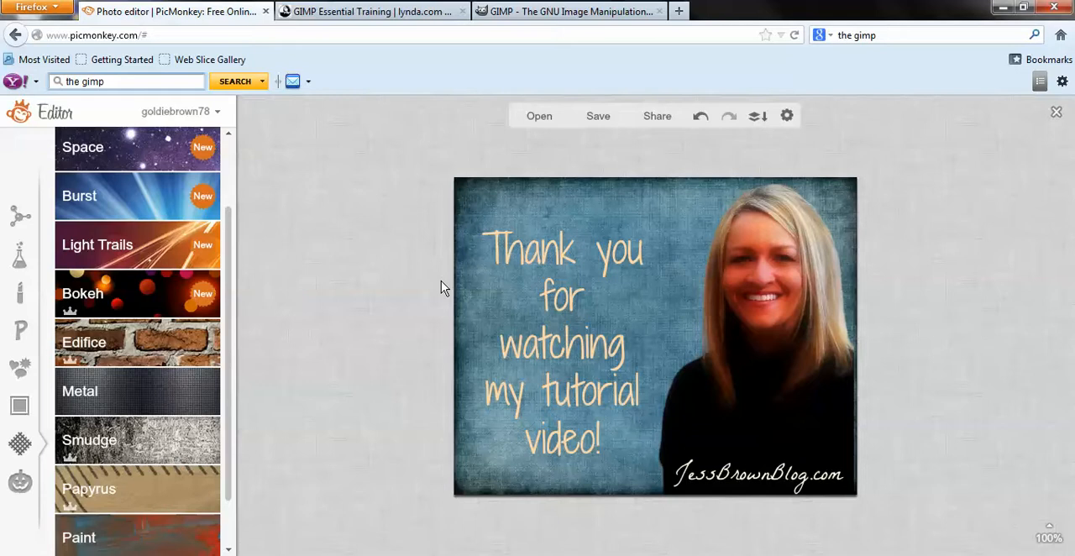
Open the options for saving the finished image to the computer.
left_click(598, 116)
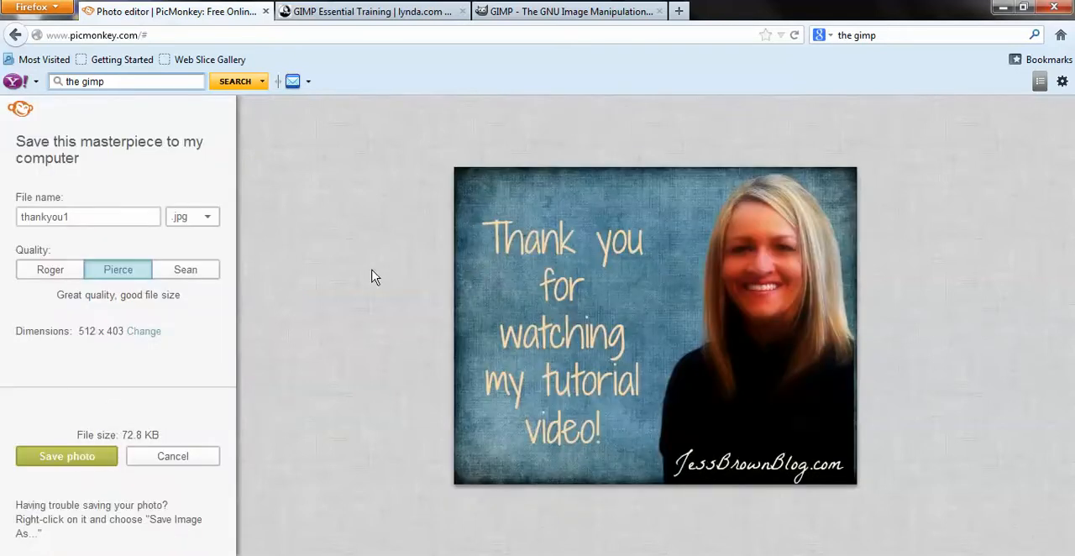